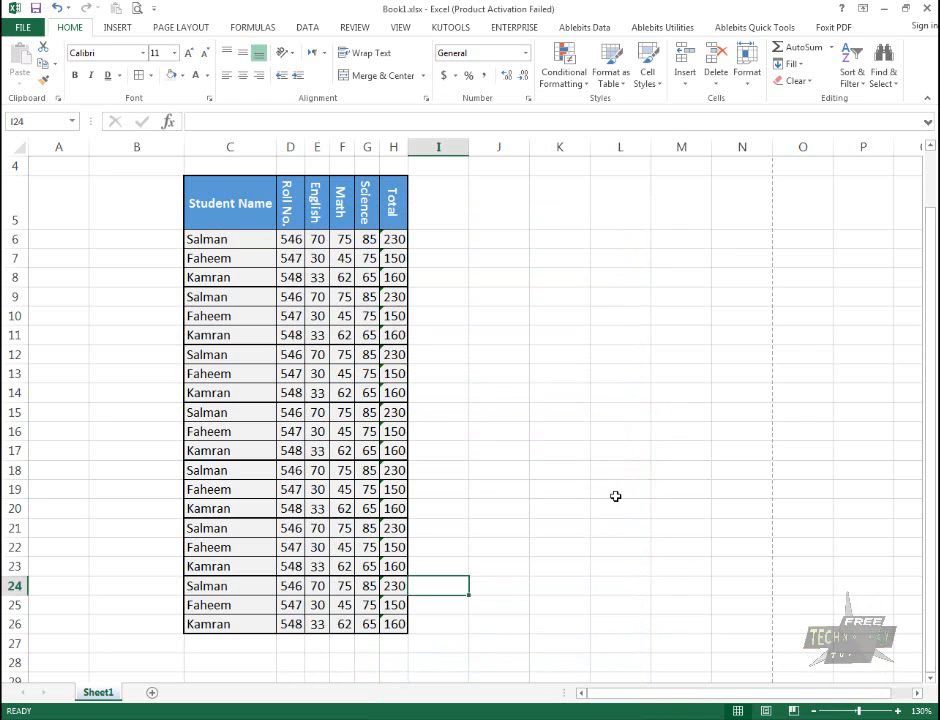
{"action": "left_click", "coordinate": [478, 314]}
{"action": "scroll", "coordinate": [300, 280], "scroll_direction": "up", "scroll_amount": 1}
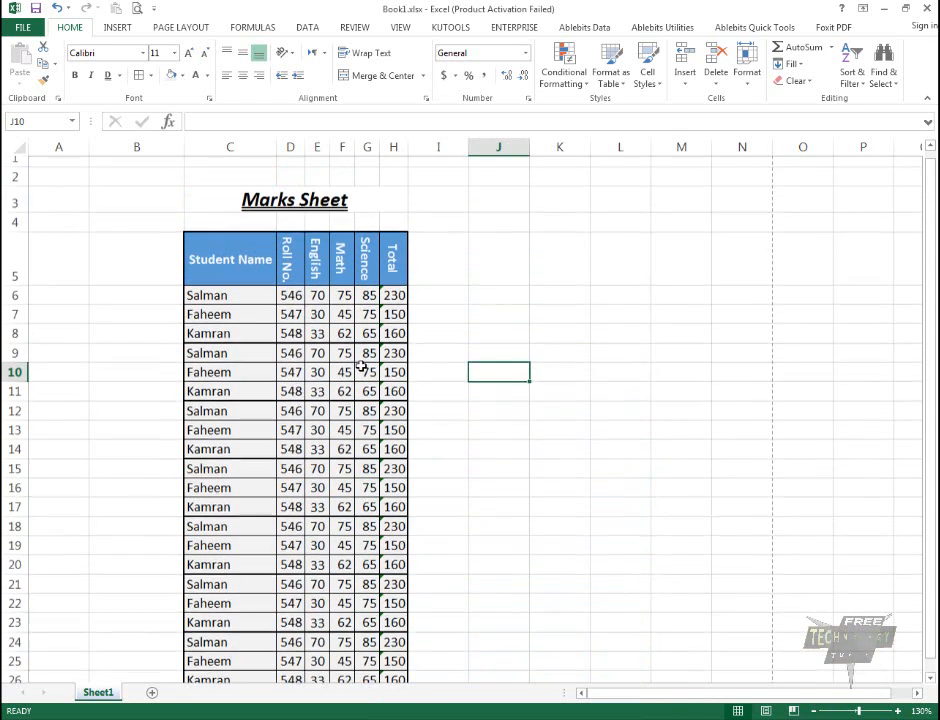
{"action": "scroll", "coordinate": [510, 373], "scroll_direction": "down", "scroll_amount": 1}
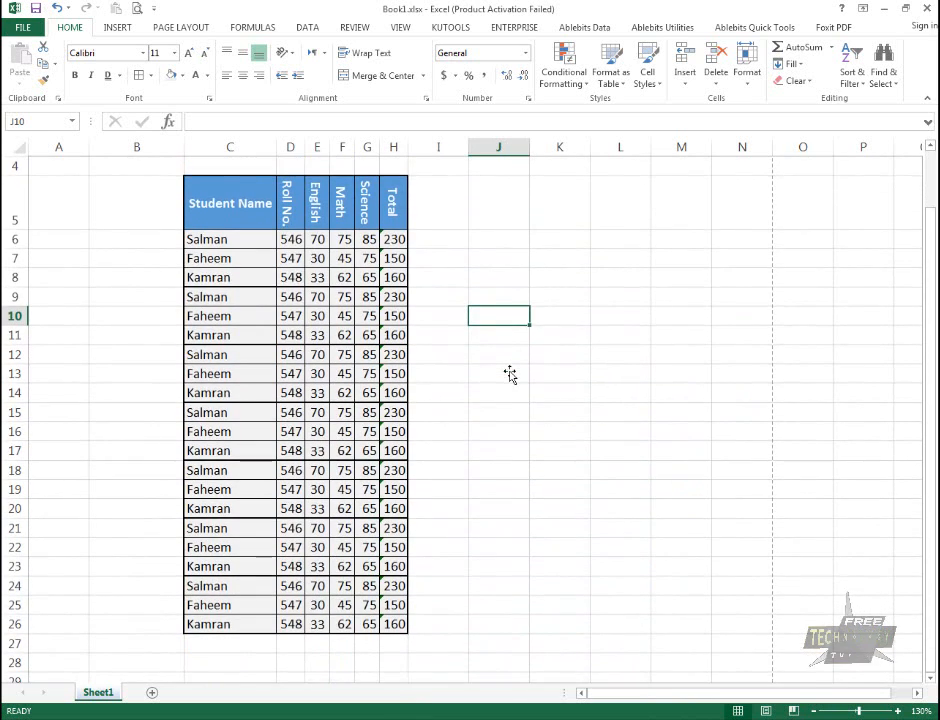
{"action": "scroll", "coordinate": [510, 373], "scroll_direction": "up", "scroll_amount": 2}
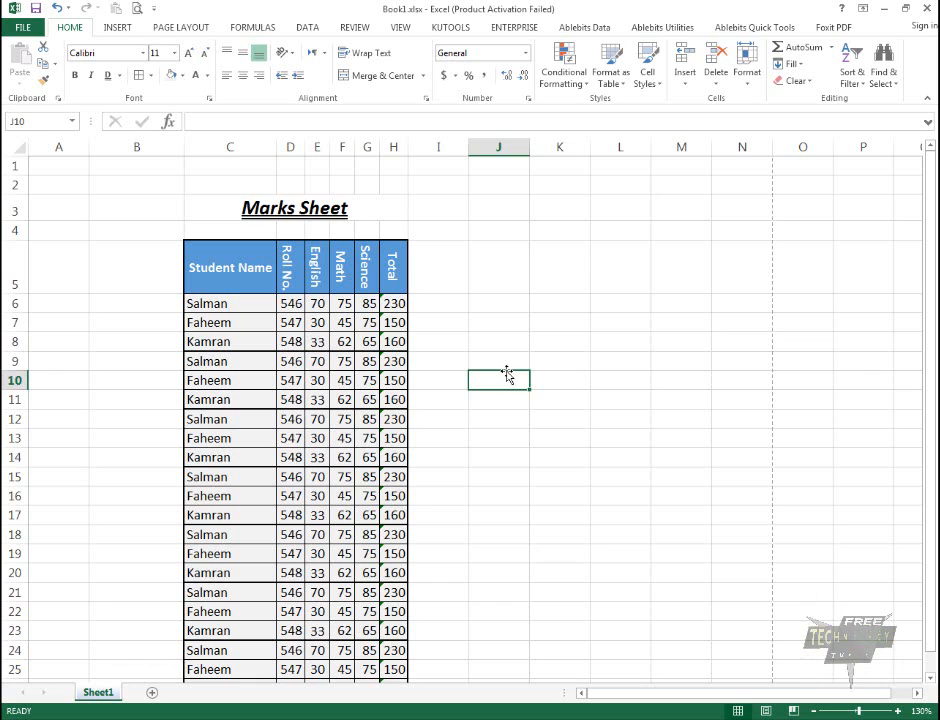
{"action": "left_click", "coordinate": [292, 323]}
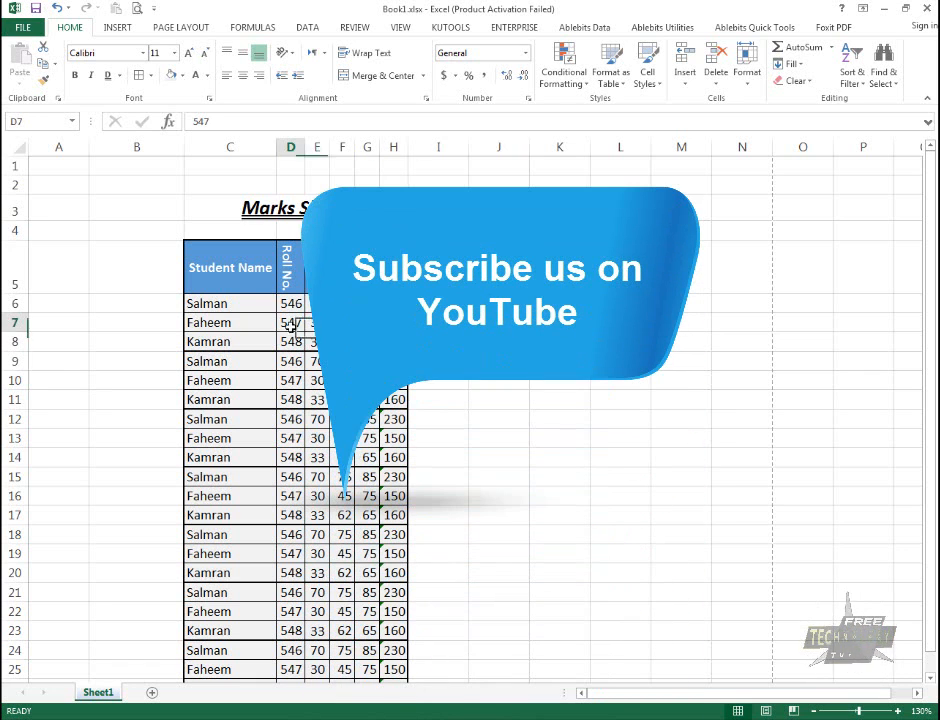
{"action": "scroll", "coordinate": [292, 323], "scroll_direction": "down", "scroll_amount": 1}
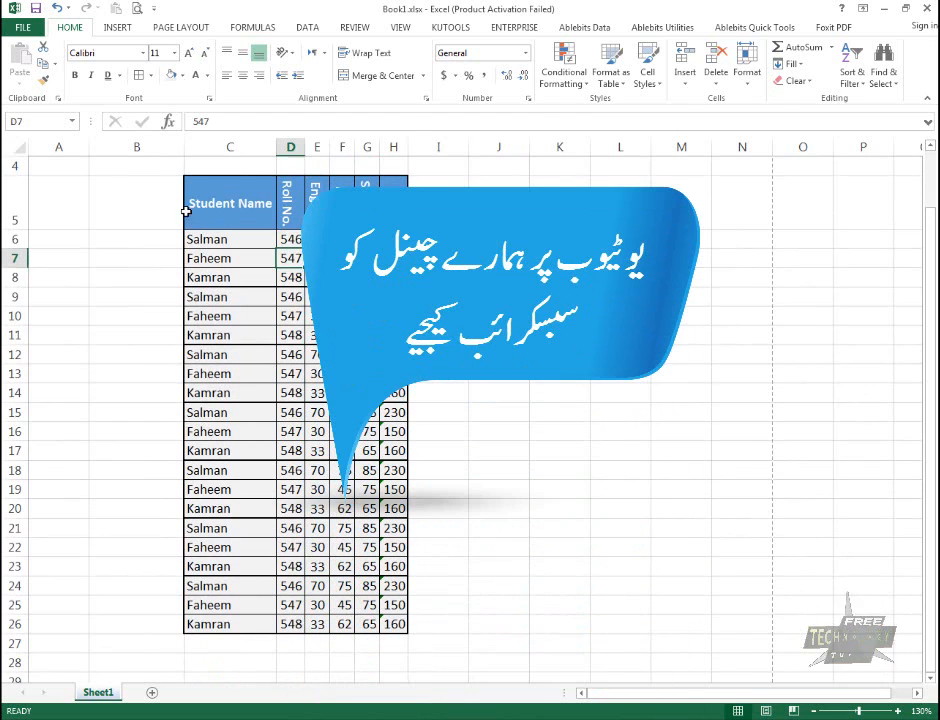
Select all the English, Math and Science marks in E6:G26
{"action": "left_click_drag", "start_coordinate": [323, 241], "coordinate": [373, 621]}
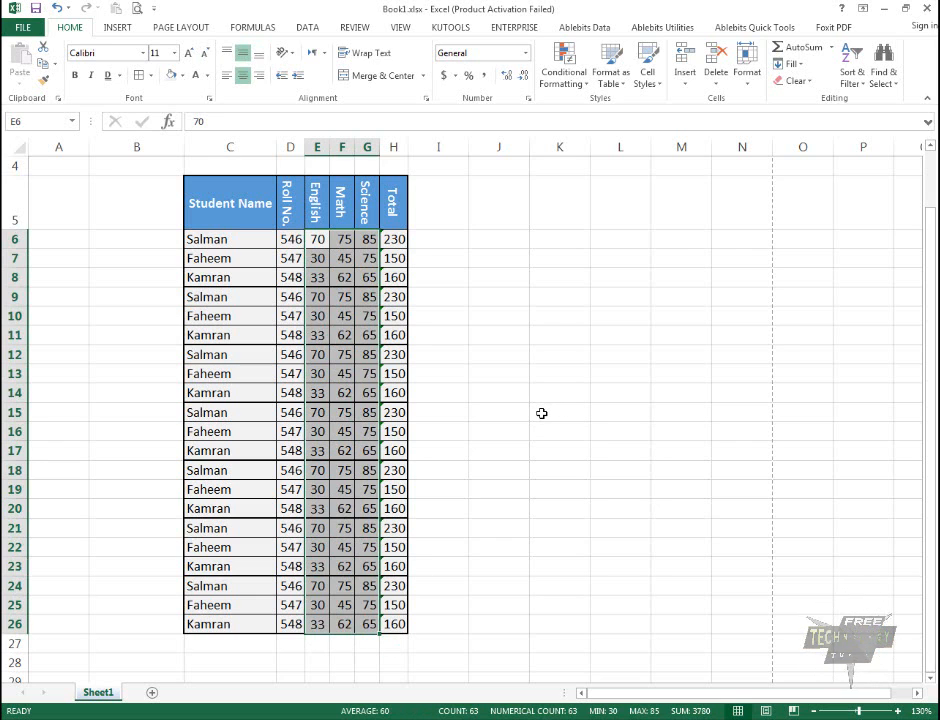
{"action": "left_click_drag", "start_coordinate": [318, 241], "coordinate": [361, 623]}
{"action": "left_click", "coordinate": [316, 200]}
{"action": "key", "text": "Down"}
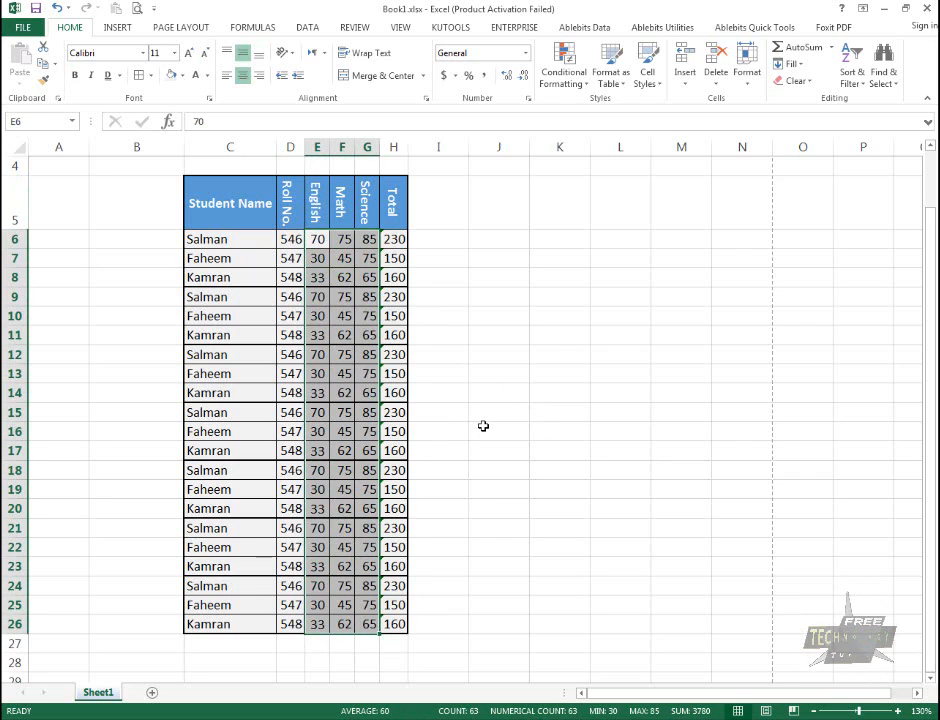
Look through the conditional formatting rule categories, from highlight and top/bottom rules to data bars, color scales and icon sets
{"action": "left_click", "coordinate": [587, 88]}
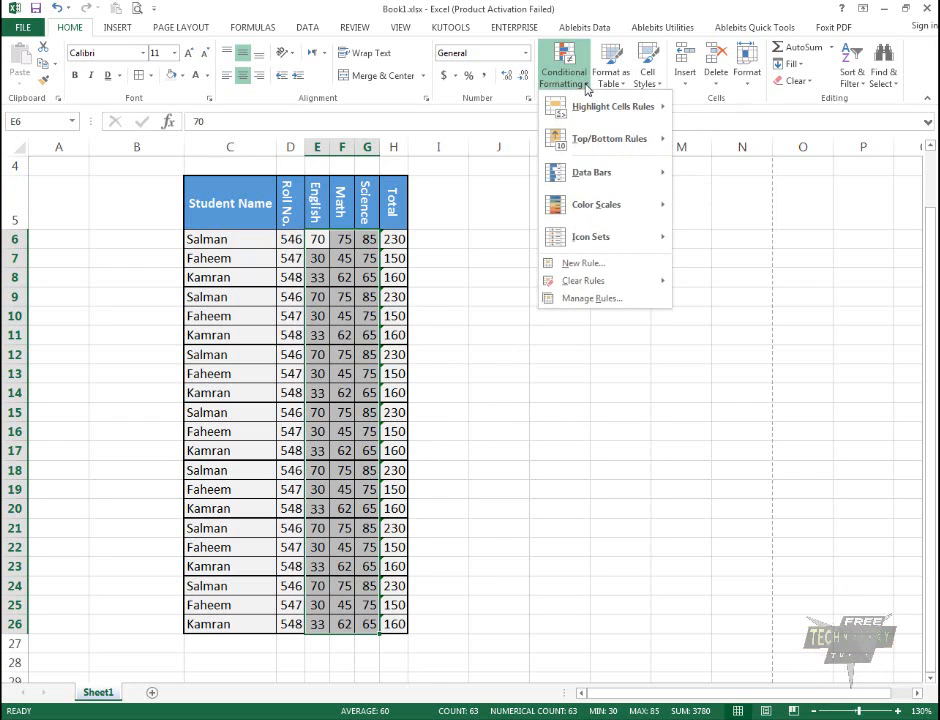
{"action": "left_click", "coordinate": [587, 88]}
{"action": "left_click", "coordinate": [587, 88]}
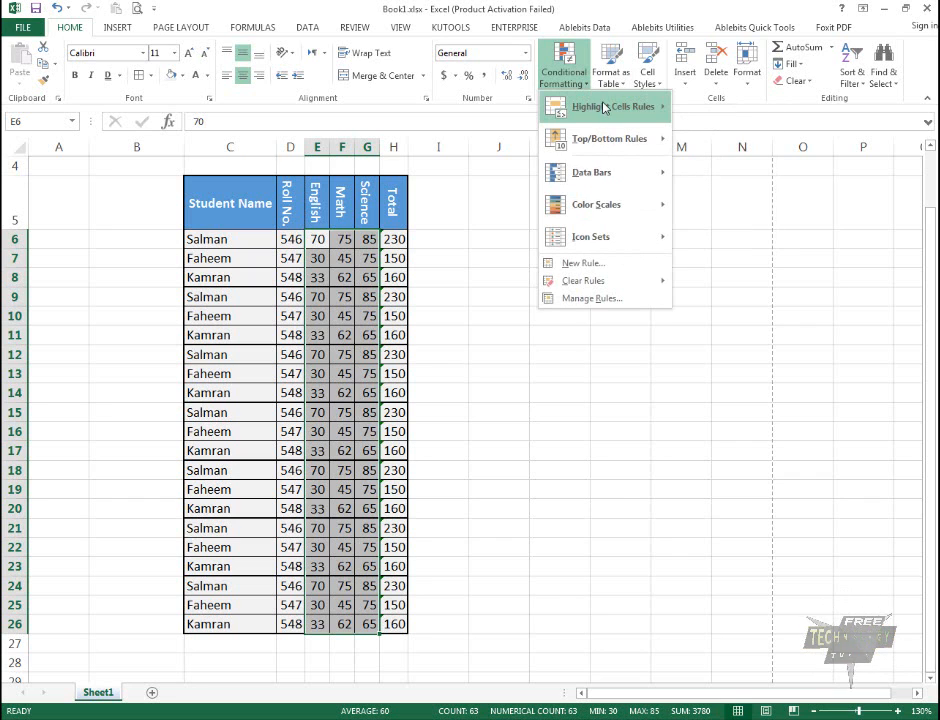
{"action": "mouse_move", "coordinate": [604, 108]}
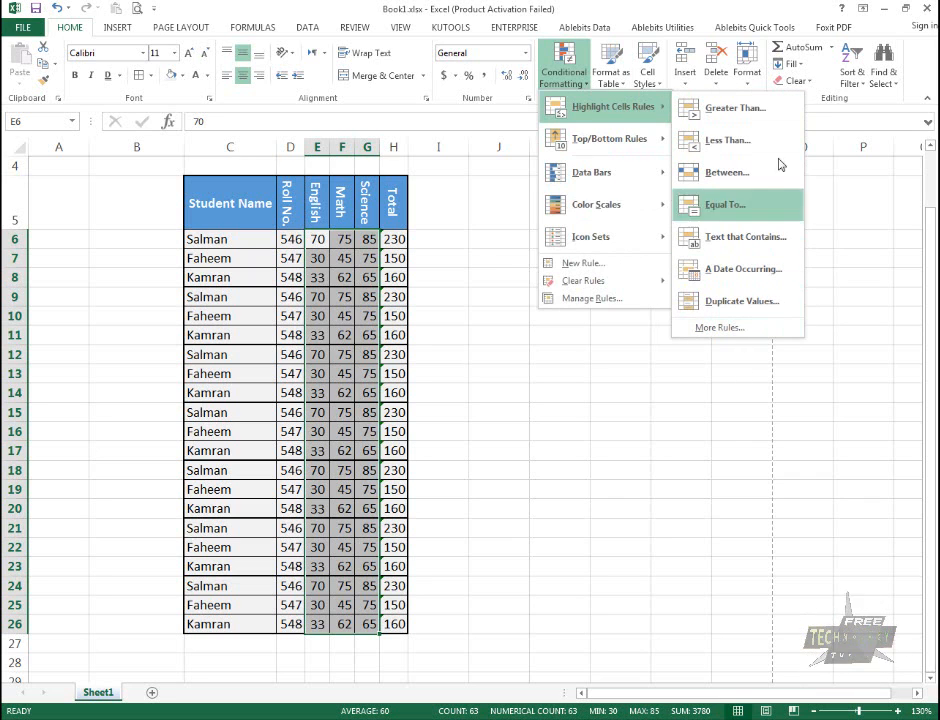
{"action": "mouse_move", "coordinate": [632, 148]}
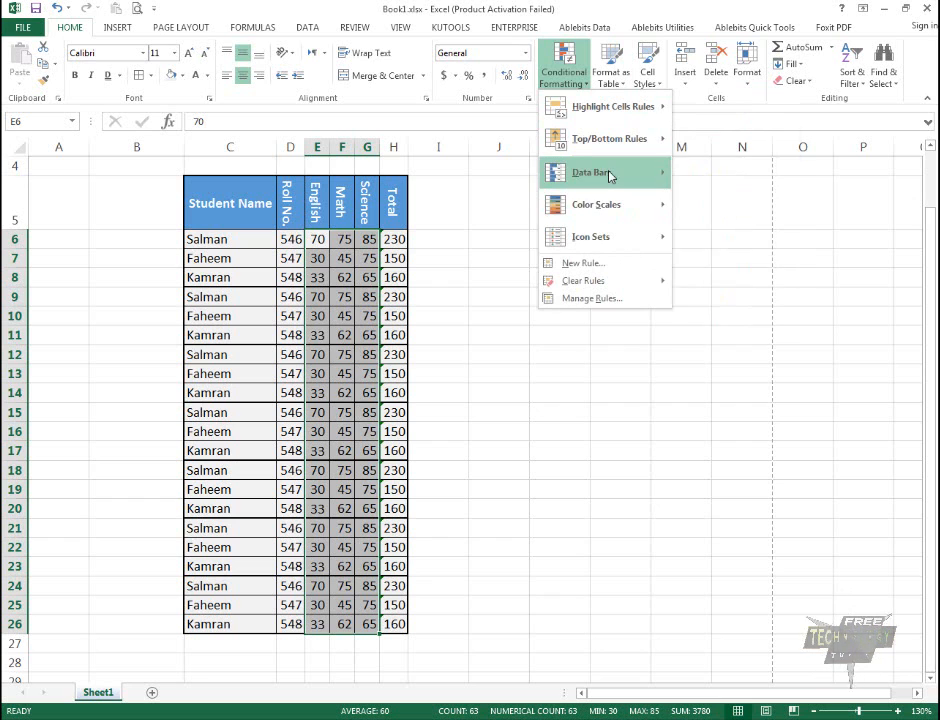
{"action": "mouse_move", "coordinate": [612, 207]}
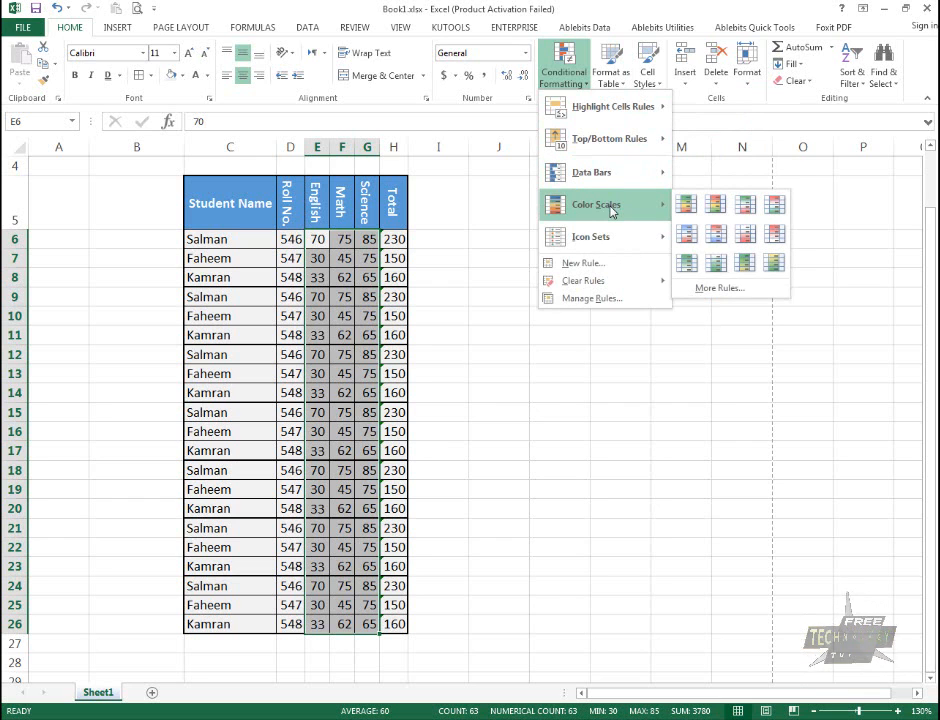
{"action": "mouse_move", "coordinate": [611, 243]}
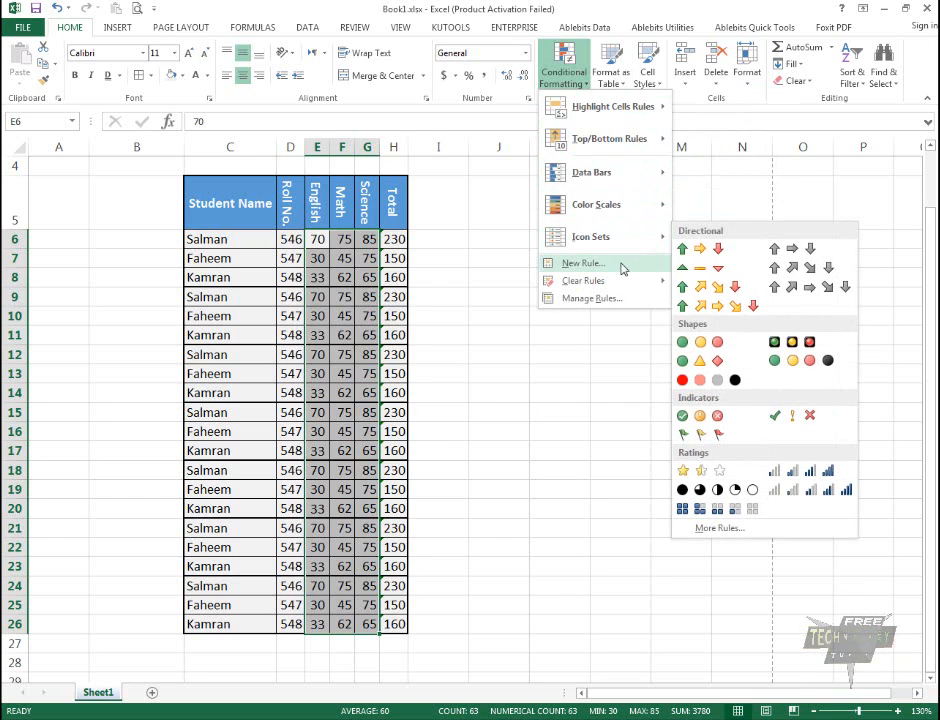
{"action": "mouse_move", "coordinate": [596, 284]}
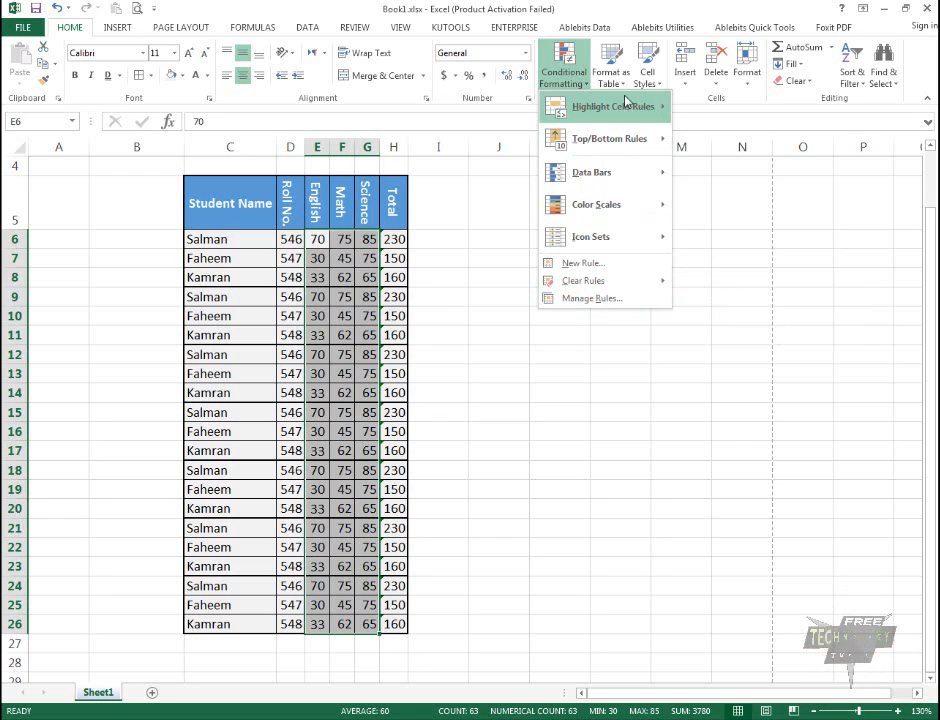
{"action": "mouse_move", "coordinate": [631, 125]}
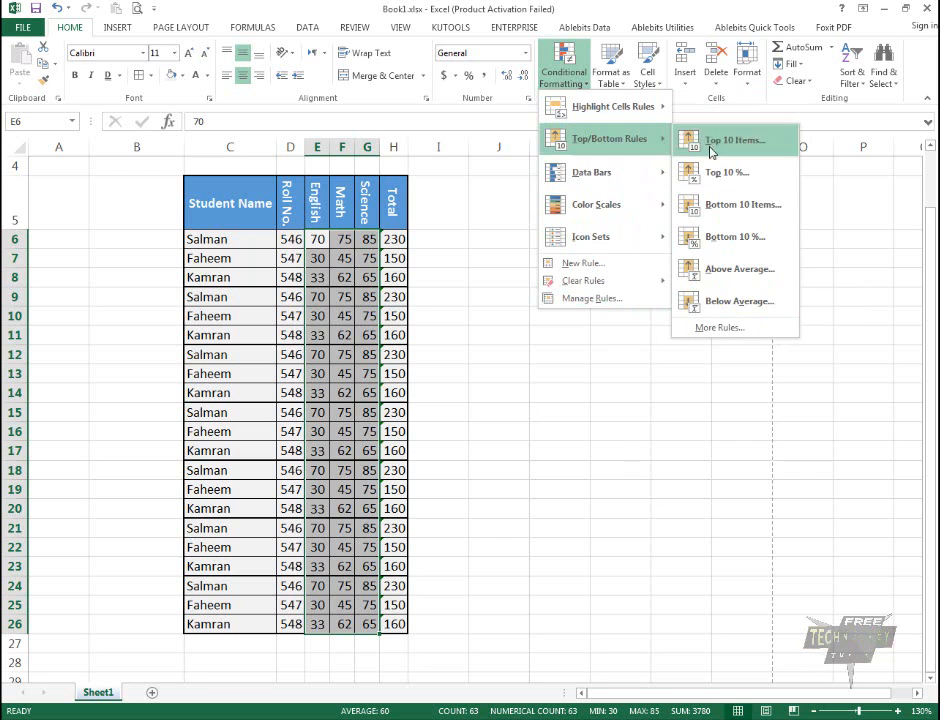
Start a Less Than highlight rule with the threshold 33 for the selected marks, keeping the current Windows color scheme
{"action": "mouse_move", "coordinate": [659, 116]}
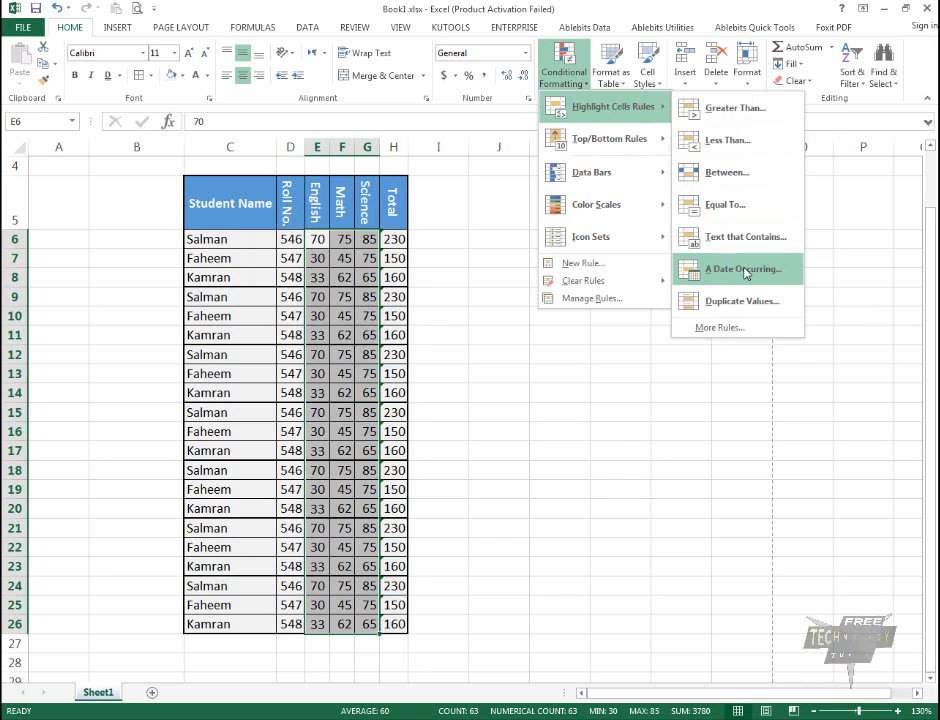
{"action": "left_click", "coordinate": [755, 147]}
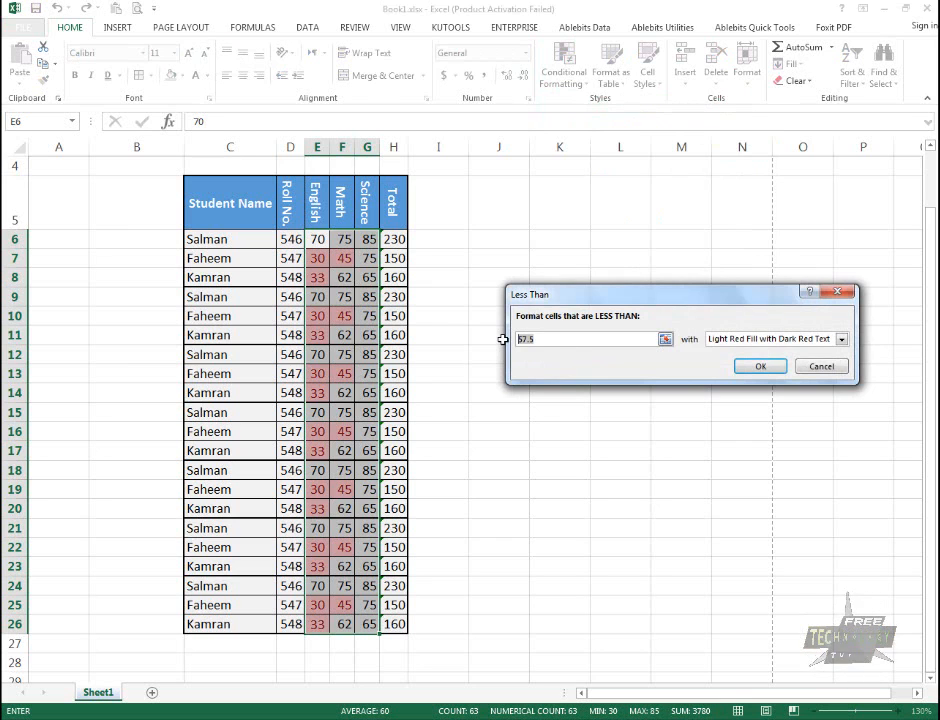
{"action": "type", "text": "33"}
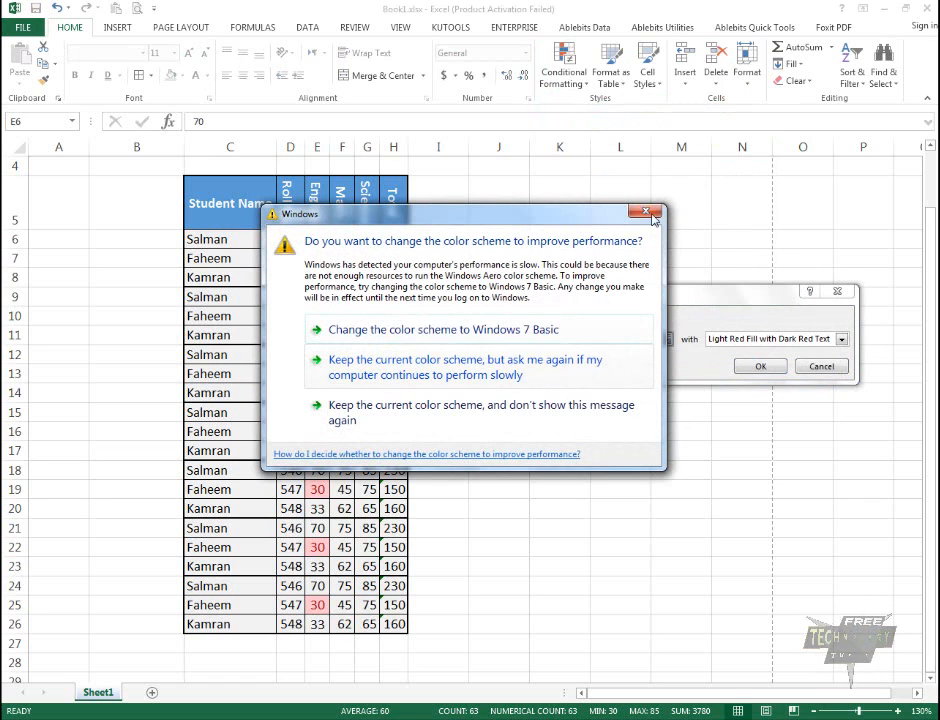
{"action": "left_click", "coordinate": [531, 358]}
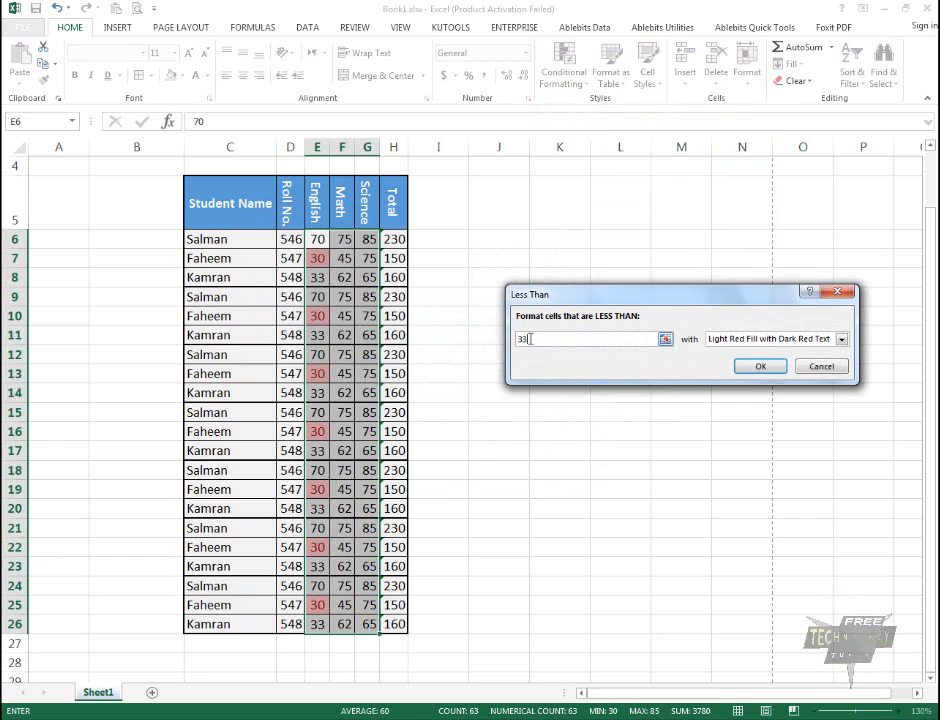
Try the yellow fill, green fill, light red fill, red text and red border formats for the Less Than rule
{"action": "left_click", "coordinate": [789, 339]}
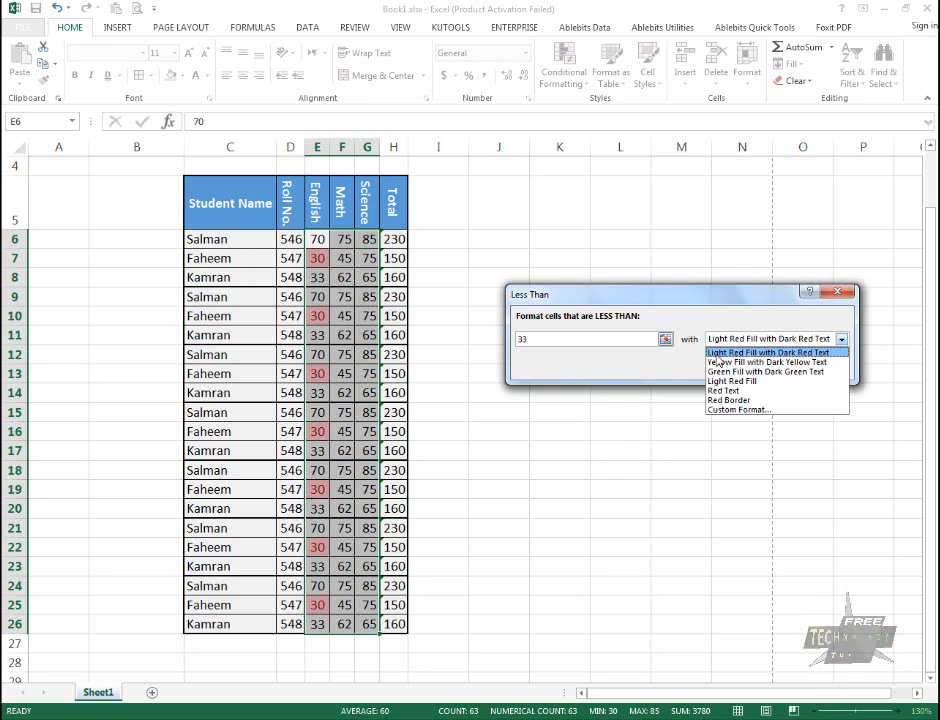
{"action": "left_click", "coordinate": [576, 366]}
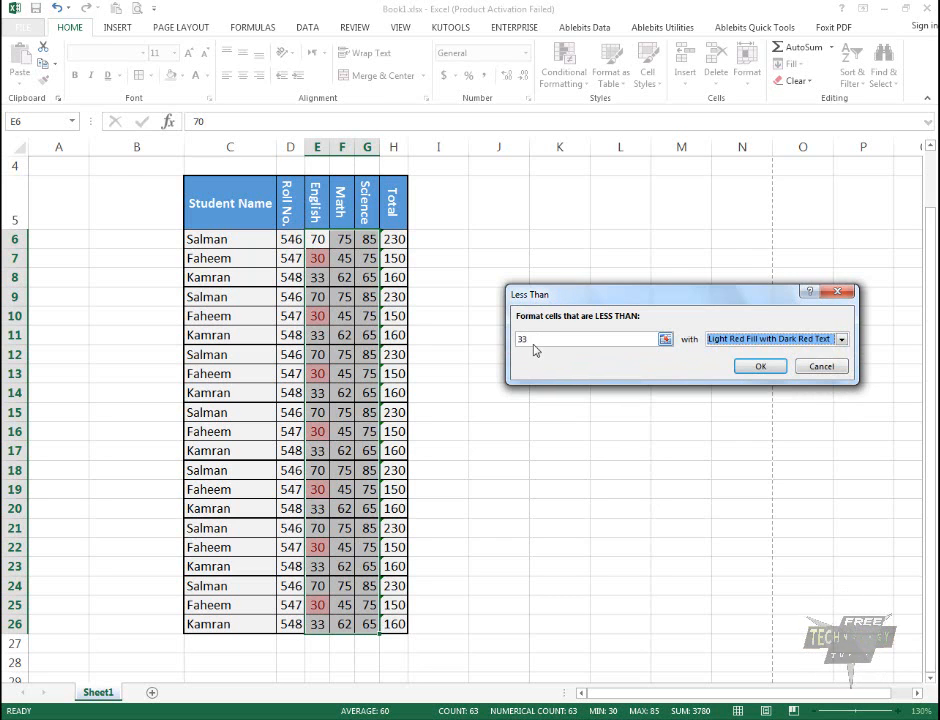
{"action": "double_click", "coordinate": [529, 341]}
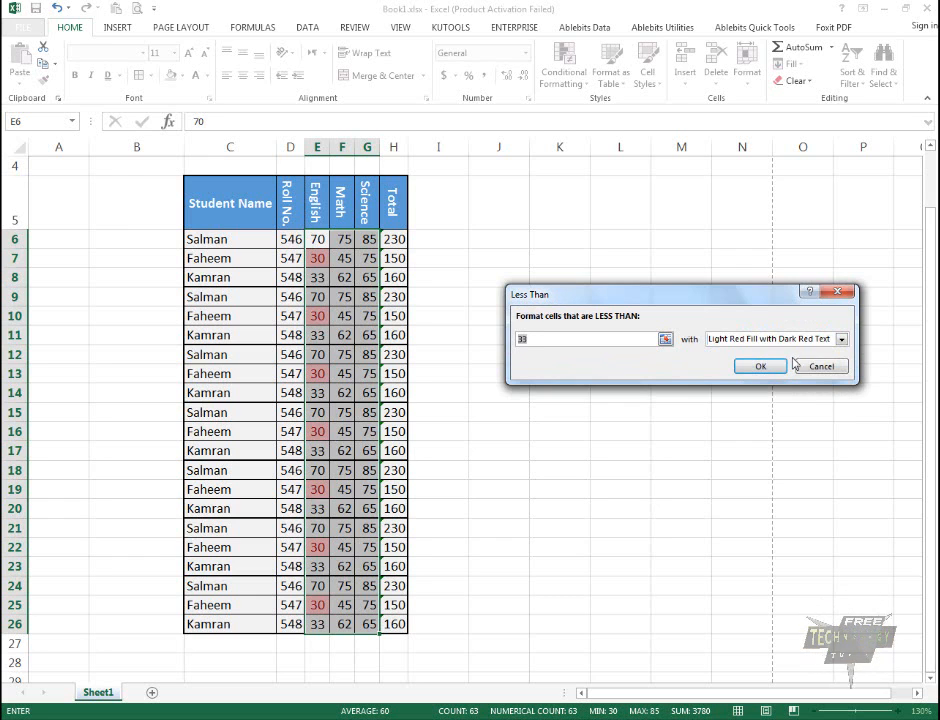
{"action": "left_click", "coordinate": [840, 339]}
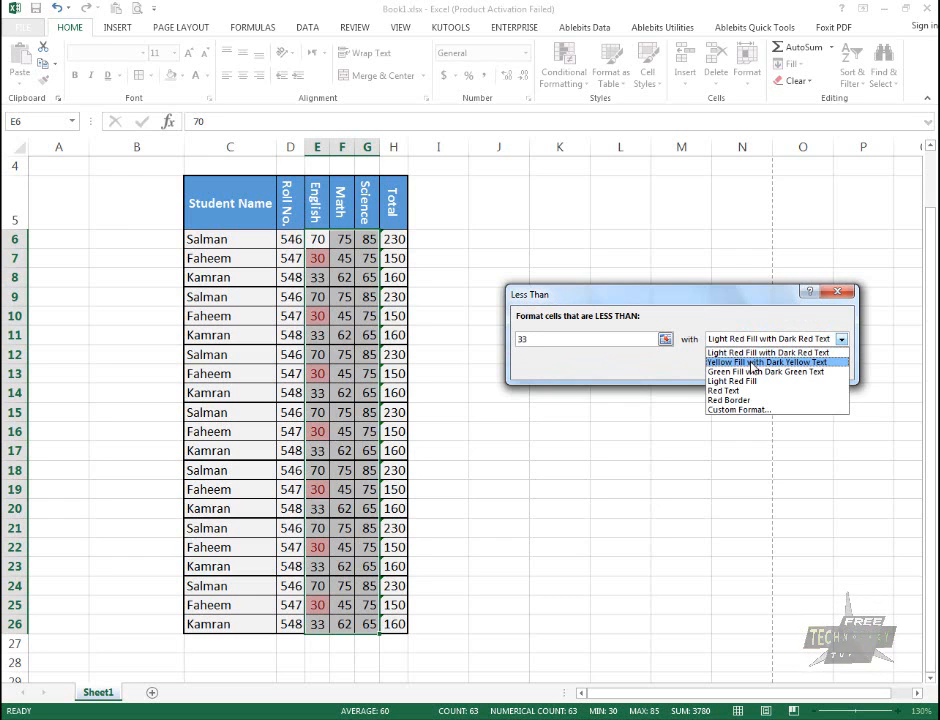
{"action": "left_click", "coordinate": [752, 362]}
{"action": "left_click", "coordinate": [755, 339]}
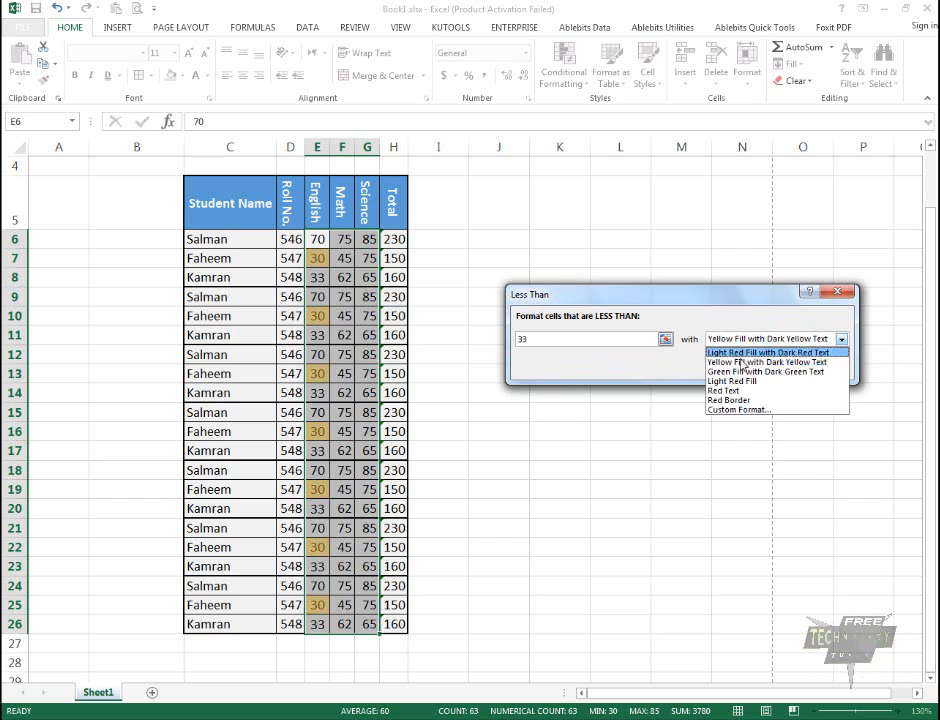
{"action": "left_click", "coordinate": [741, 372]}
{"action": "left_click", "coordinate": [741, 339]}
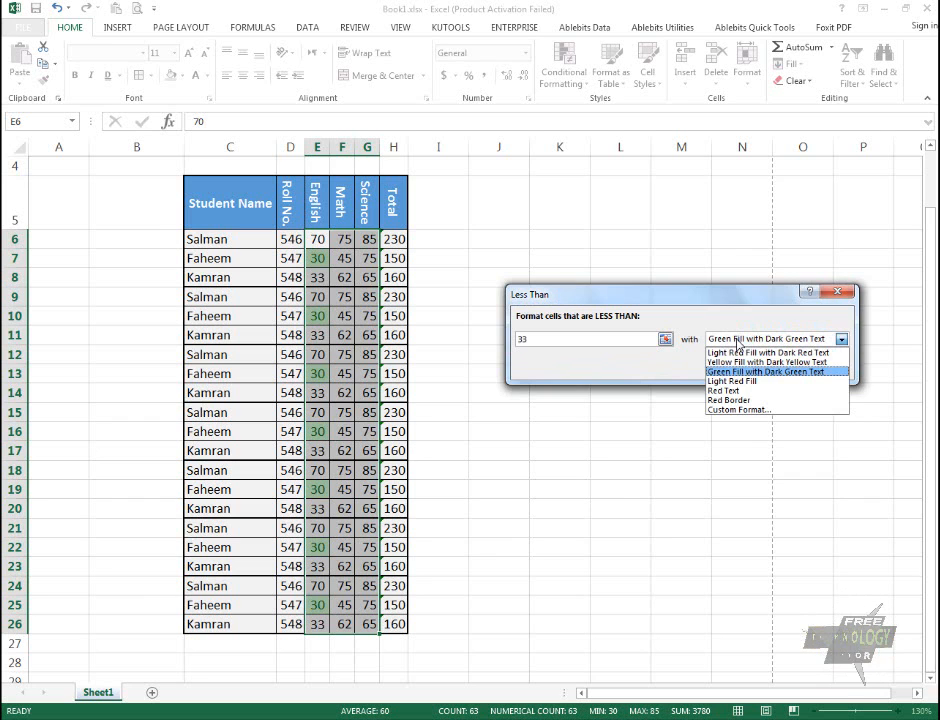
{"action": "left_click", "coordinate": [738, 381]}
{"action": "left_click", "coordinate": [741, 339]}
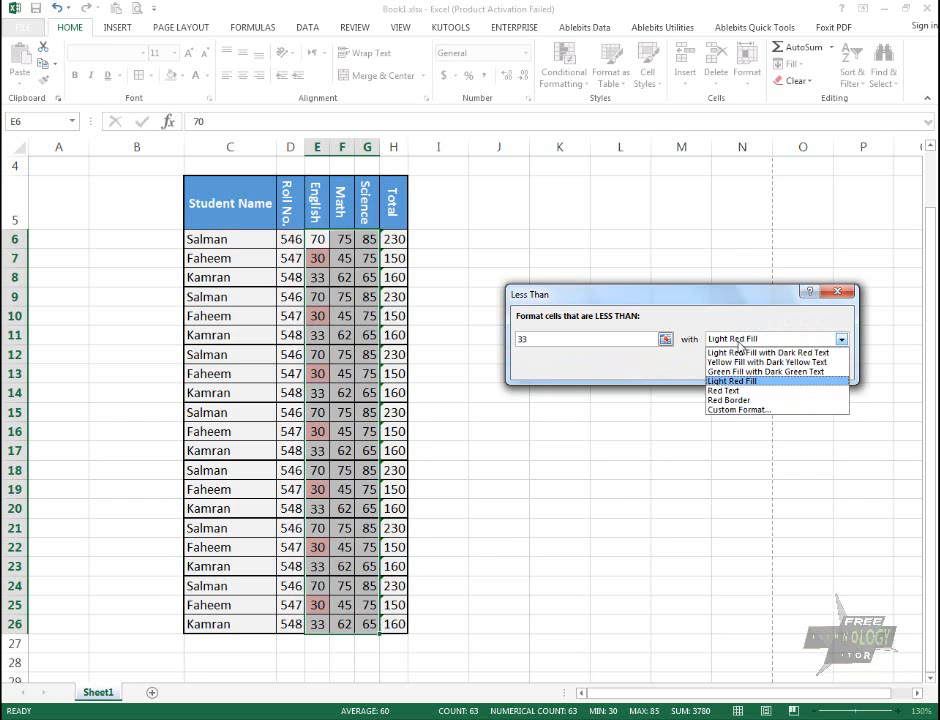
{"action": "left_click", "coordinate": [734, 390]}
{"action": "left_click", "coordinate": [740, 339]}
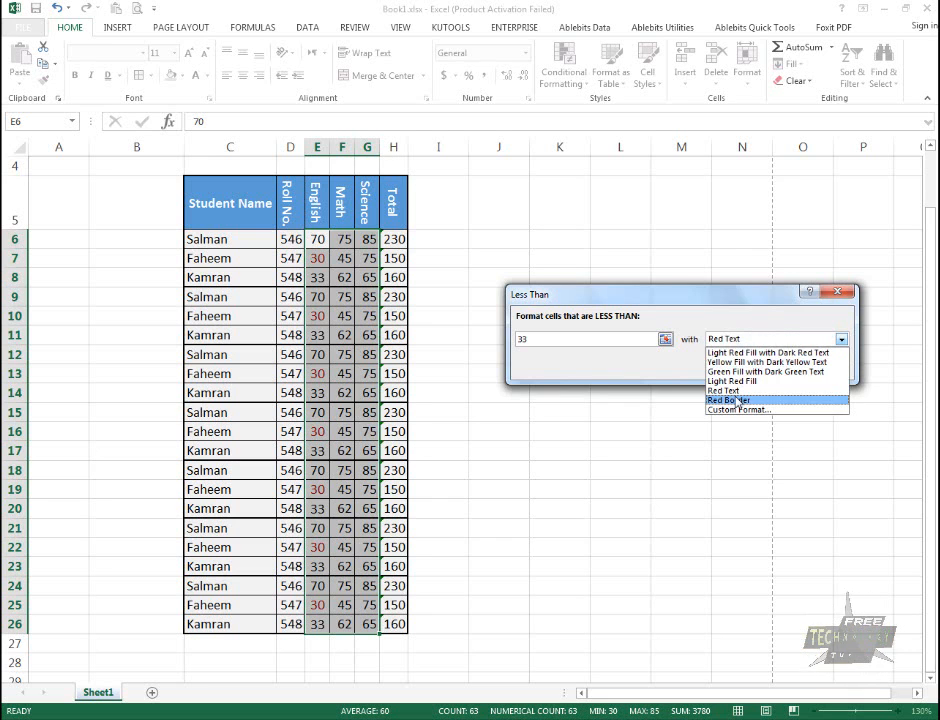
{"action": "left_click", "coordinate": [735, 399]}
Look at the custom format options for the Less Than rule without changing them
{"action": "left_click", "coordinate": [740, 339]}
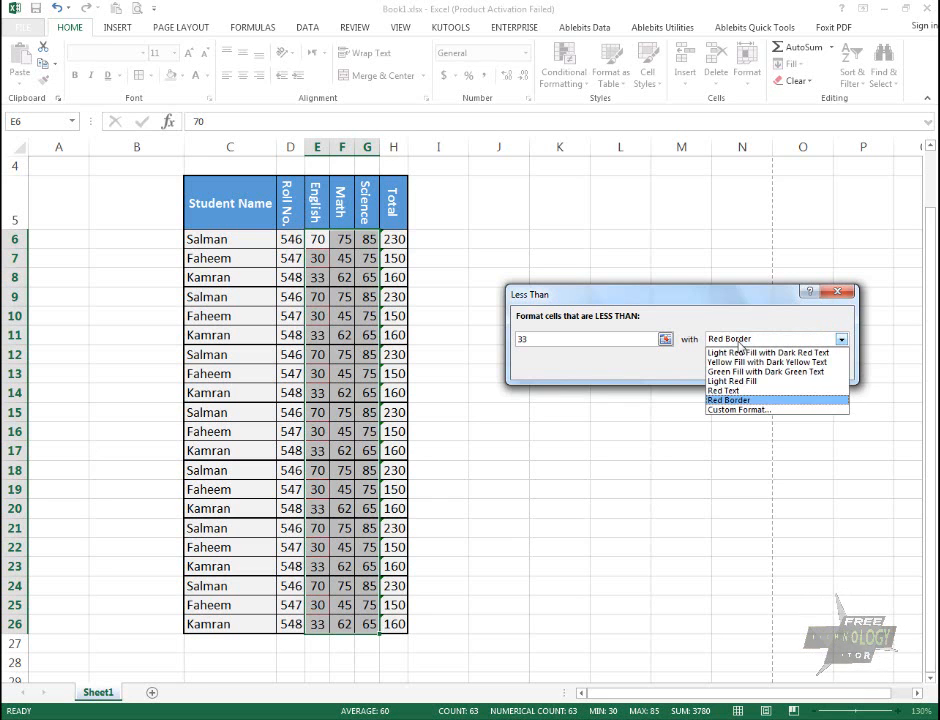
{"action": "left_click", "coordinate": [745, 408]}
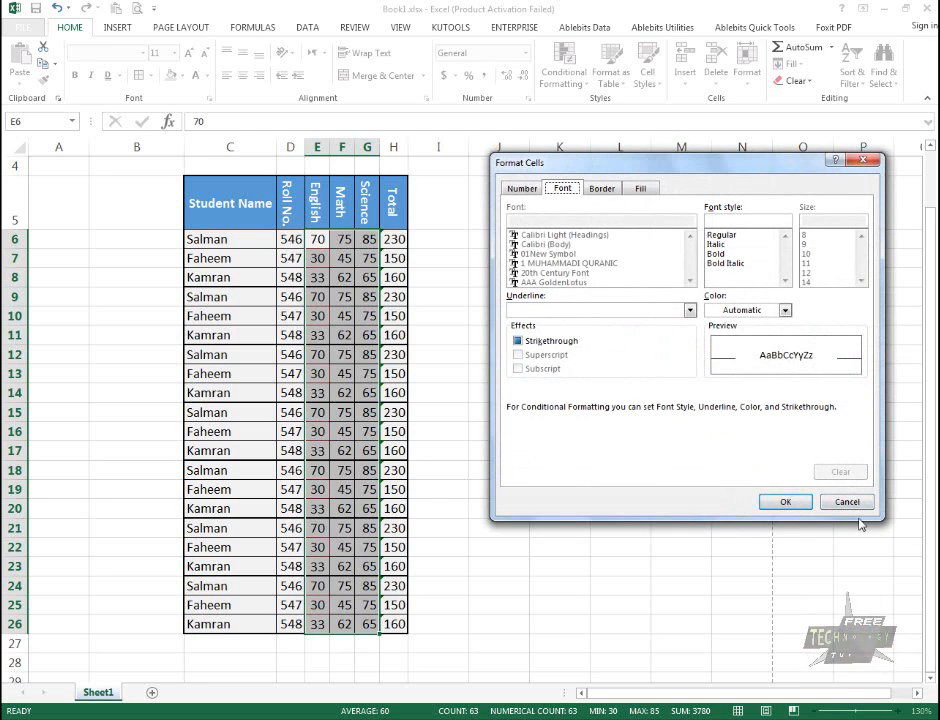
{"action": "left_click", "coordinate": [860, 505]}
Apply the Less Than rule with Light Red Fill with Dark Red Text and deselect the marks
{"action": "left_click", "coordinate": [782, 340]}
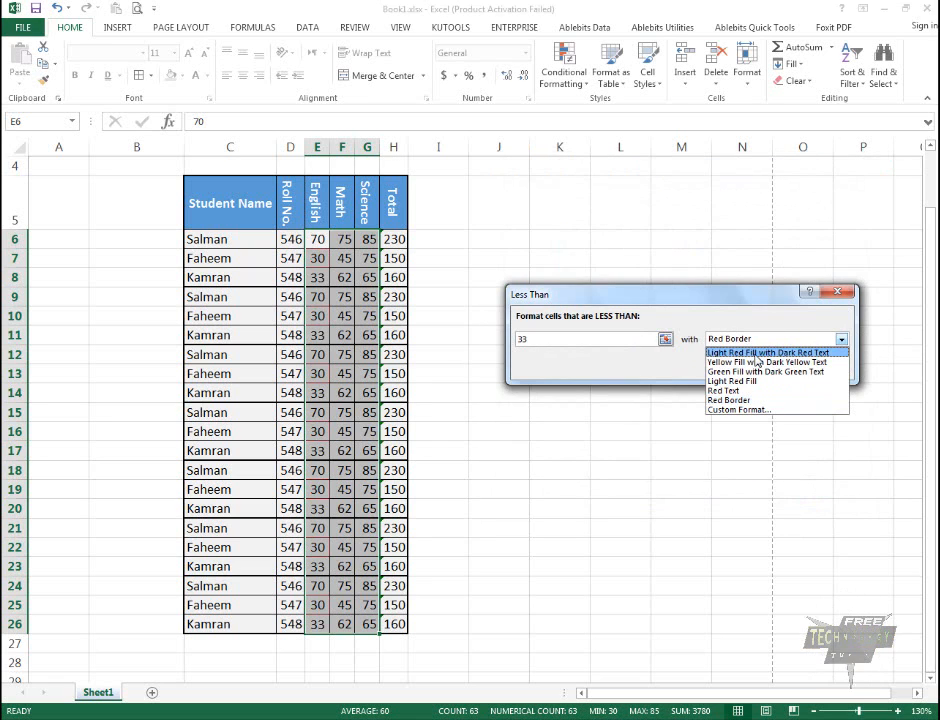
{"action": "left_click", "coordinate": [757, 352]}
{"action": "left_click", "coordinate": [768, 365]}
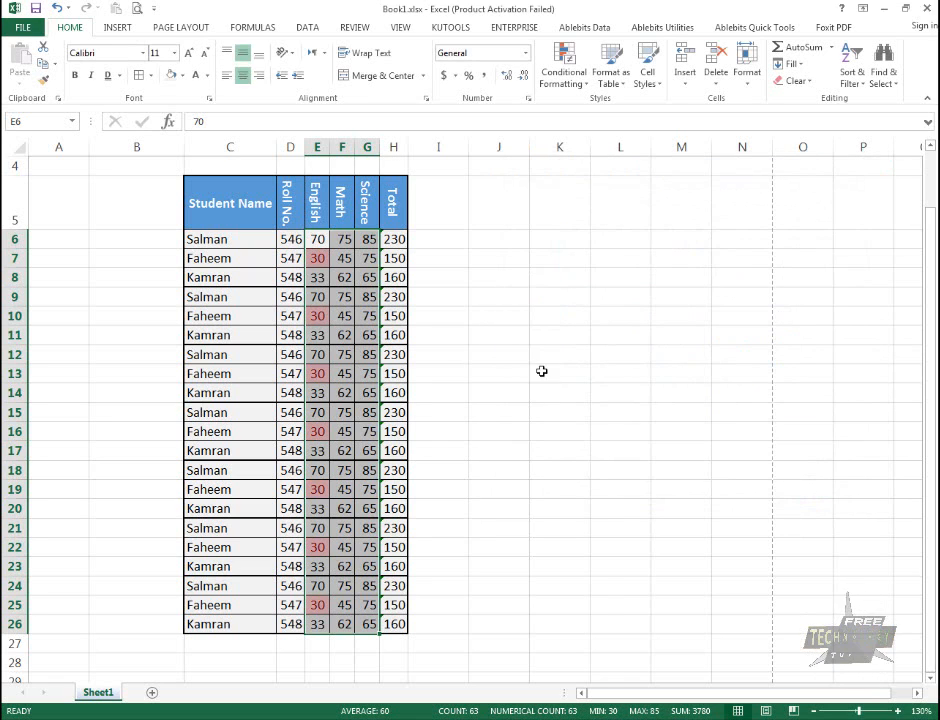
{"action": "left_click", "coordinate": [541, 371]}
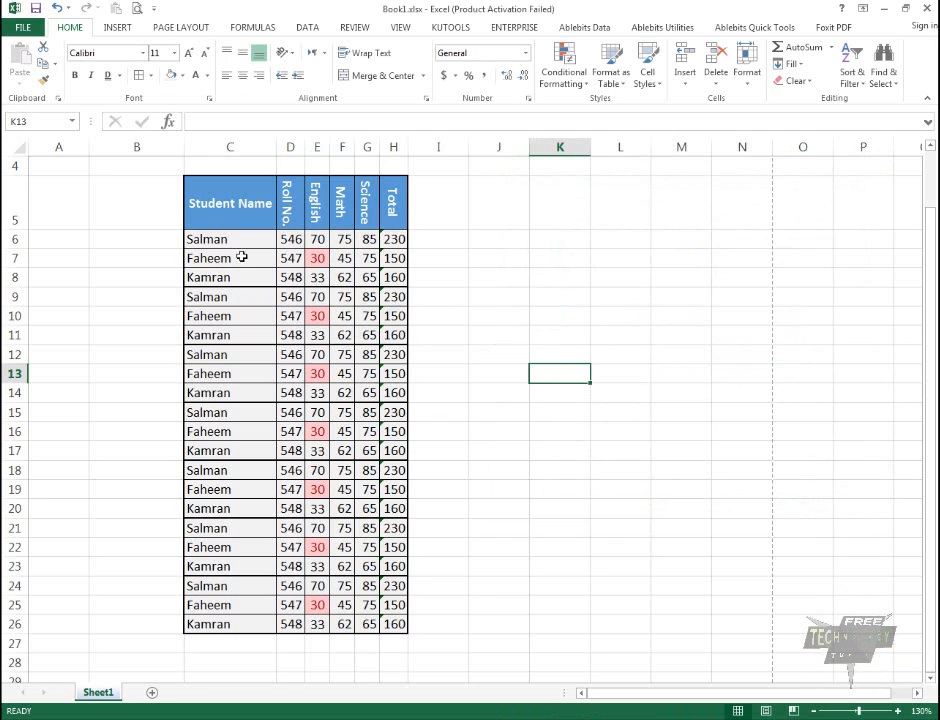
{"action": "left_click_drag", "start_coordinate": [194, 239], "coordinate": [399, 276]}
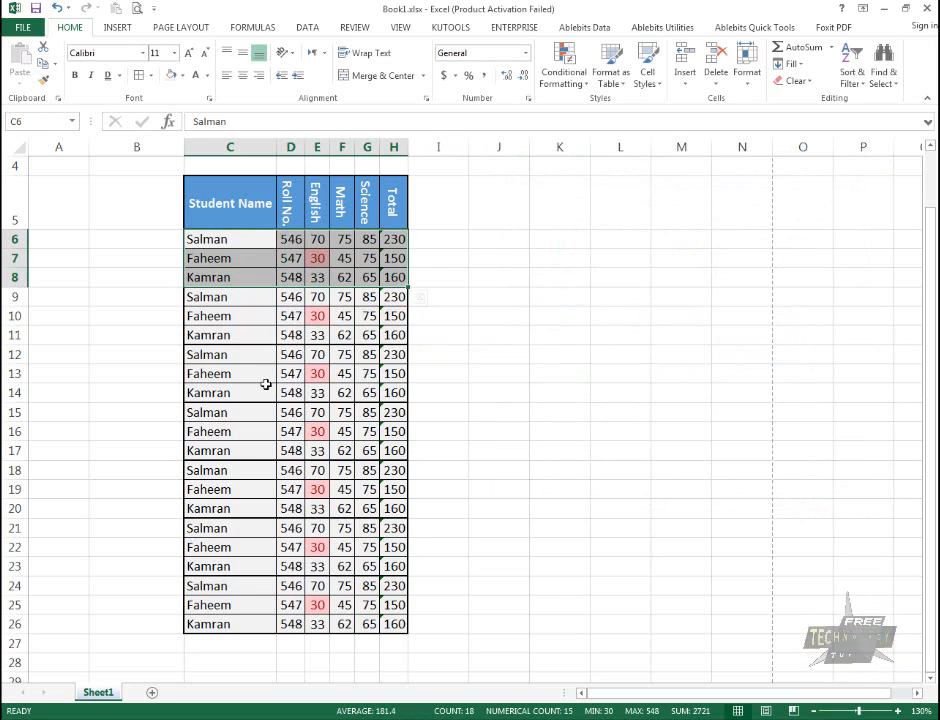
{"action": "left_click", "coordinate": [342, 258]}
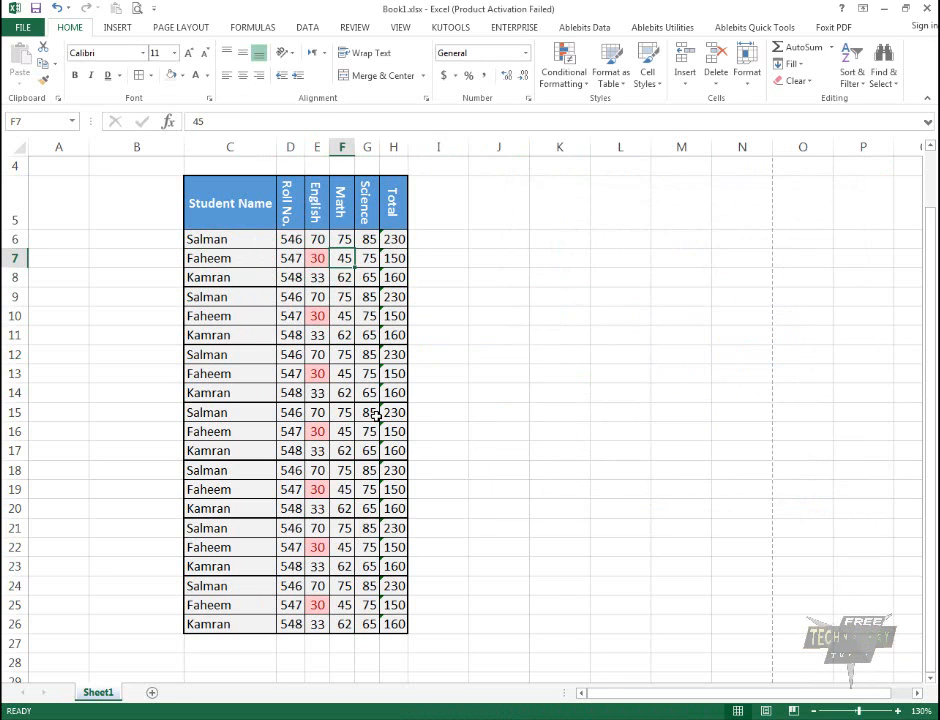
{"action": "key", "text": "Down"}
{"action": "key", "text": "Down"}
{"action": "key", "text": "Down"}
{"action": "key", "text": "Left"}
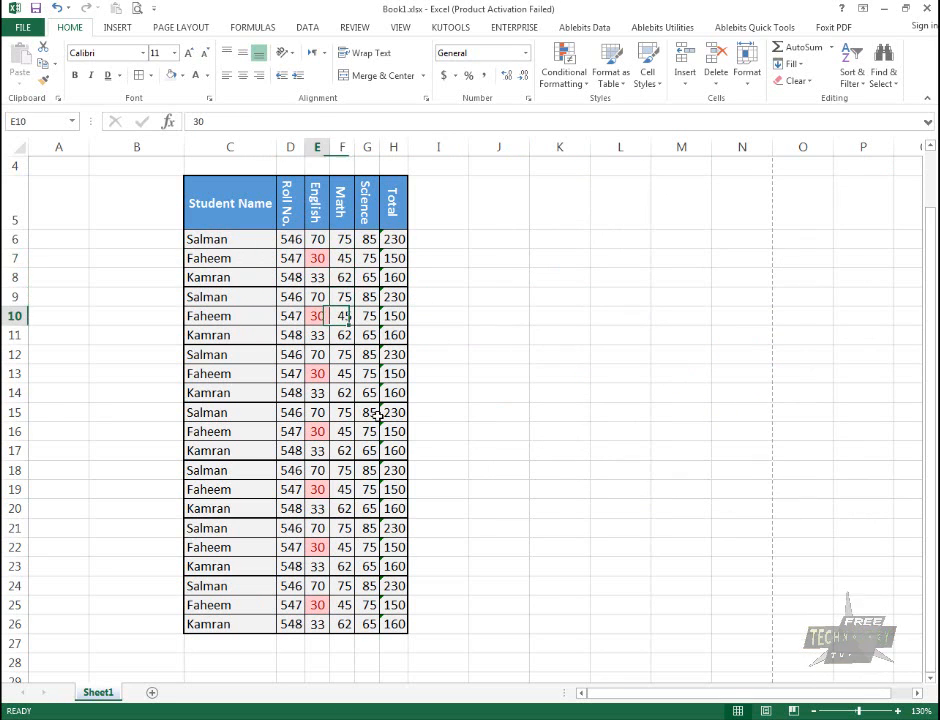
Set the English marks in E10, E13 and E16 to 20, 10 and 32
{"action": "type", "text": "20"}
{"action": "key", "text": "Return"}
{"action": "key", "text": "Down"}
{"action": "key", "text": "Down"}
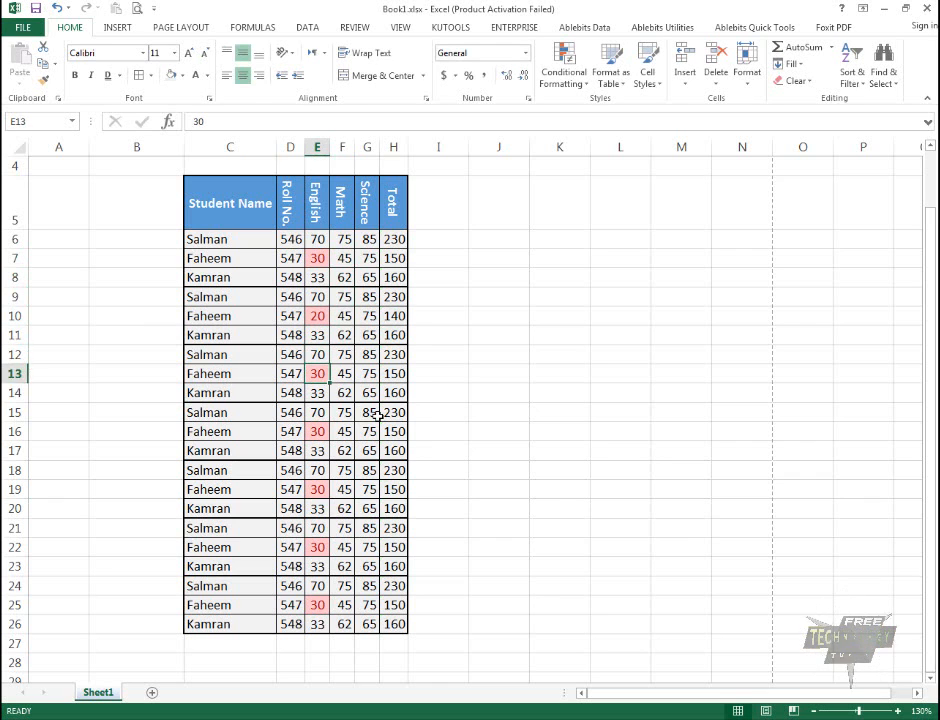
{"action": "type", "text": "10"}
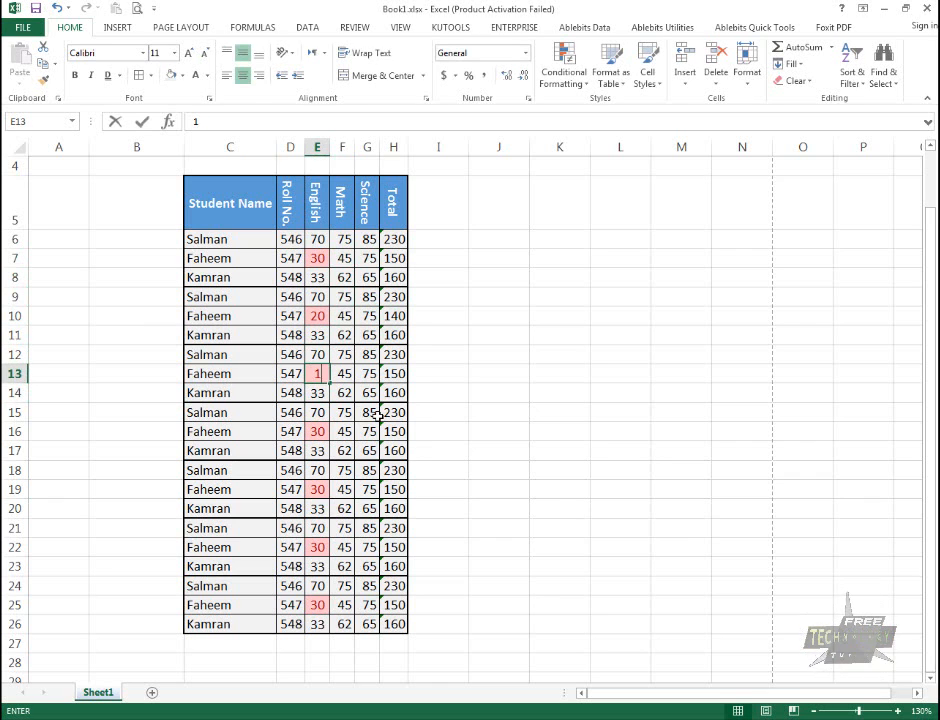
{"action": "key", "text": "Return"}
{"action": "key", "text": "Down"}
{"action": "key", "text": "Down"}
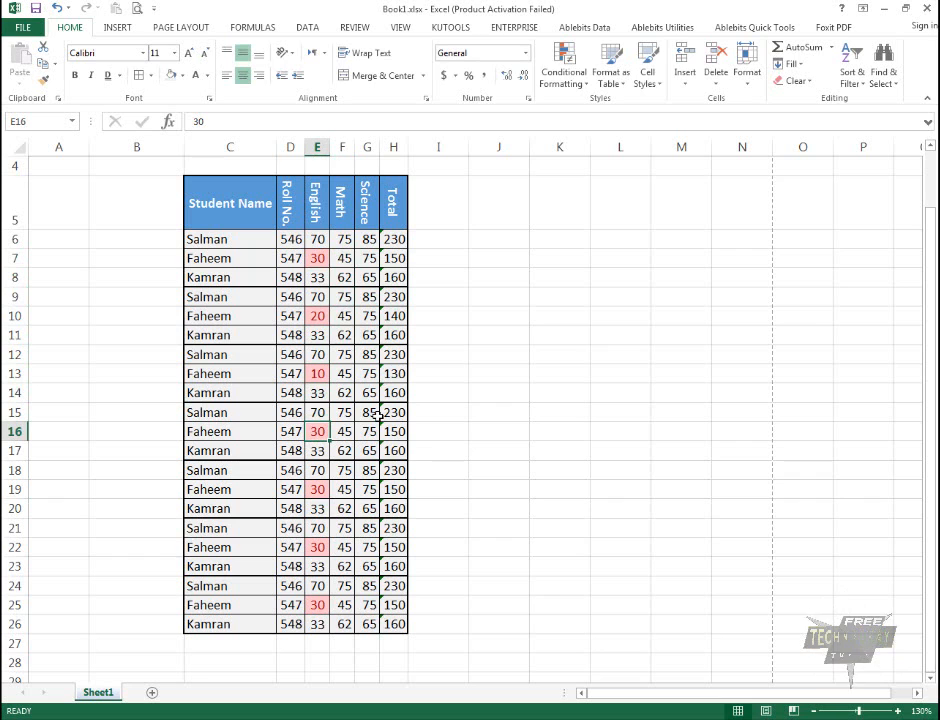
{"action": "type", "text": "32"}
{"action": "key", "text": "Return"}
{"action": "key", "text": "Down"}
{"action": "key", "text": "Down"}
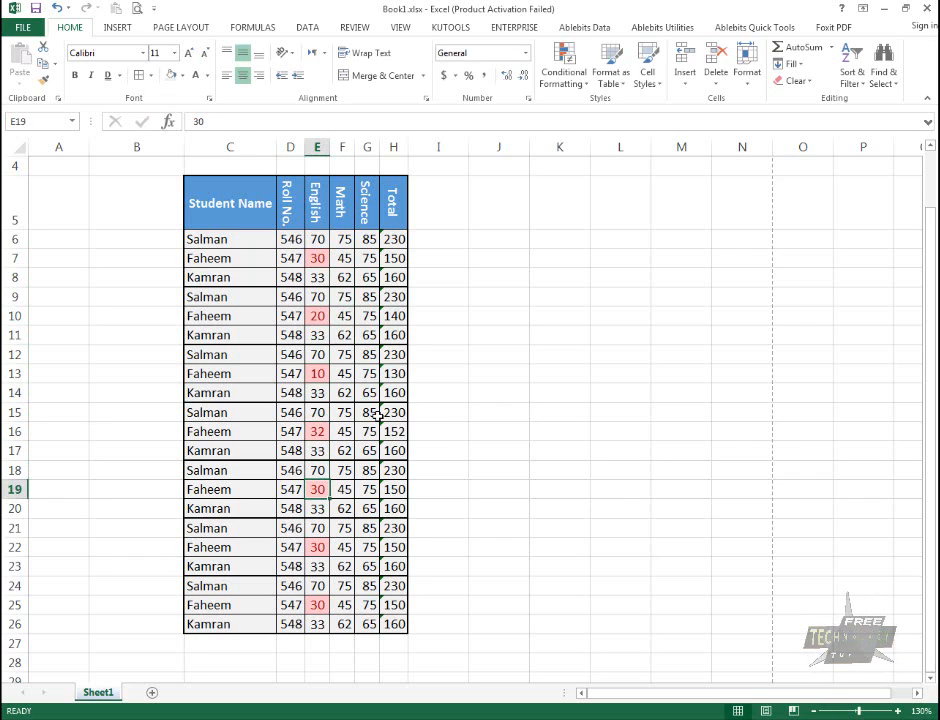
Try 33 as the English mark in E19, and replace it with 25
{"action": "type", "text": "33"}
{"action": "key", "text": "Return"}
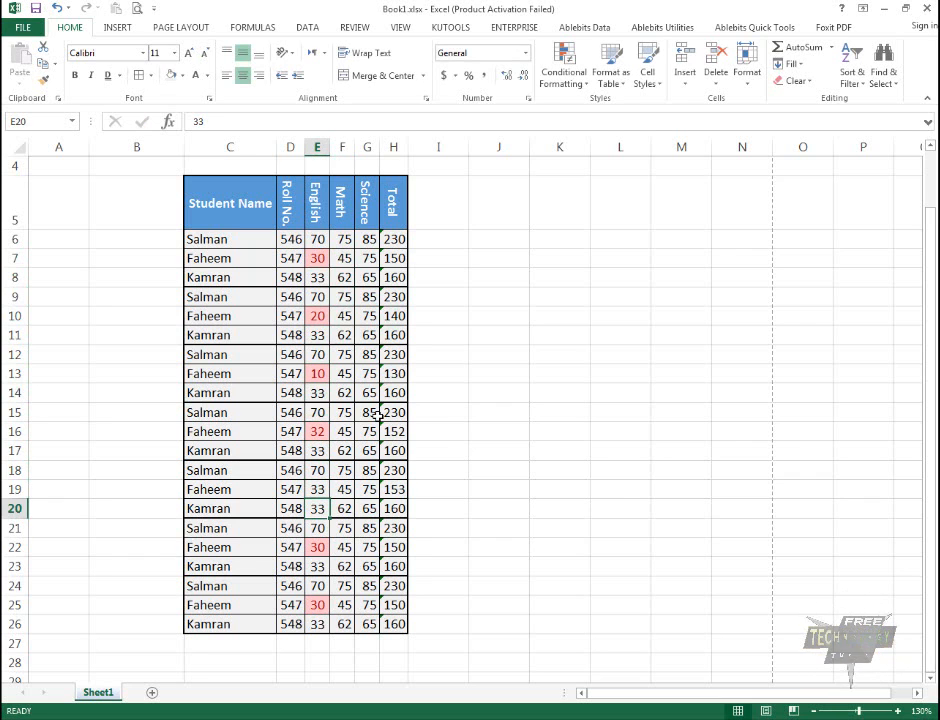
{"action": "key", "text": "Up"}
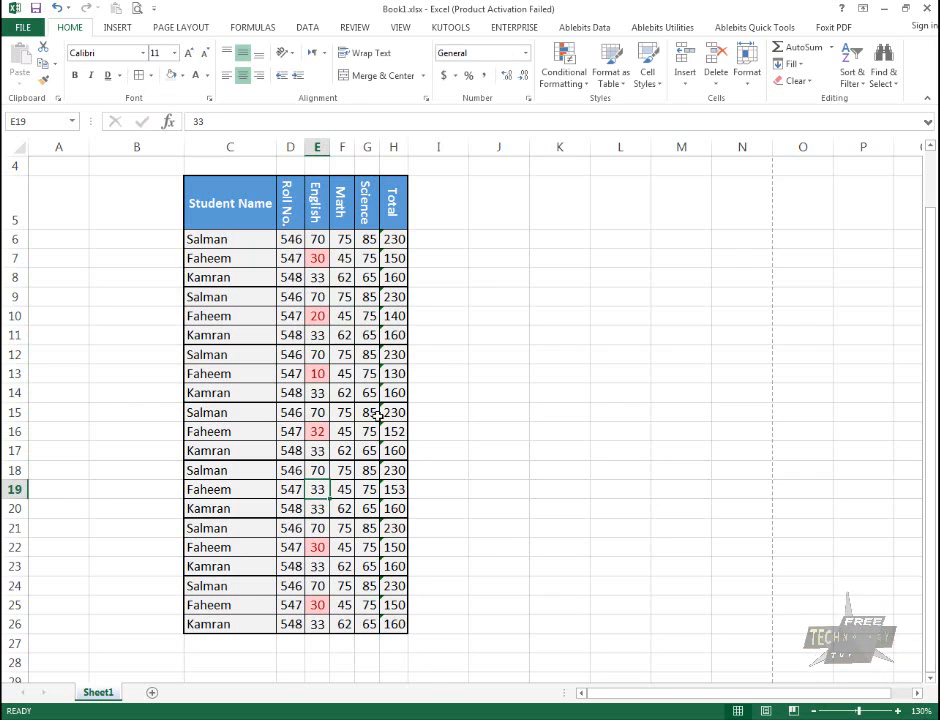
{"action": "type", "text": "25"}
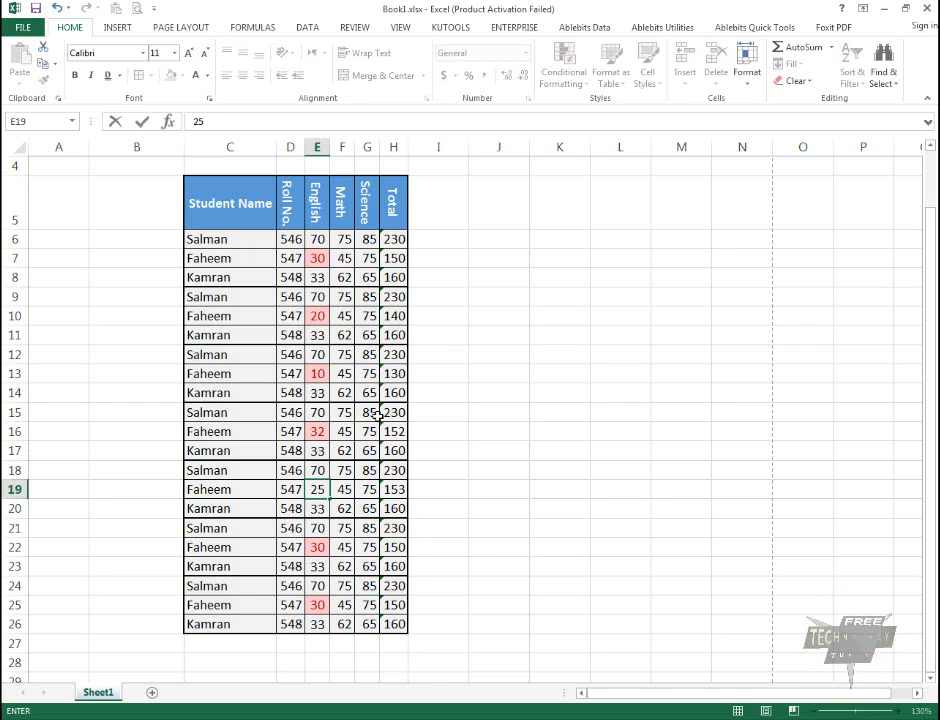
{"action": "key", "text": "Return"}
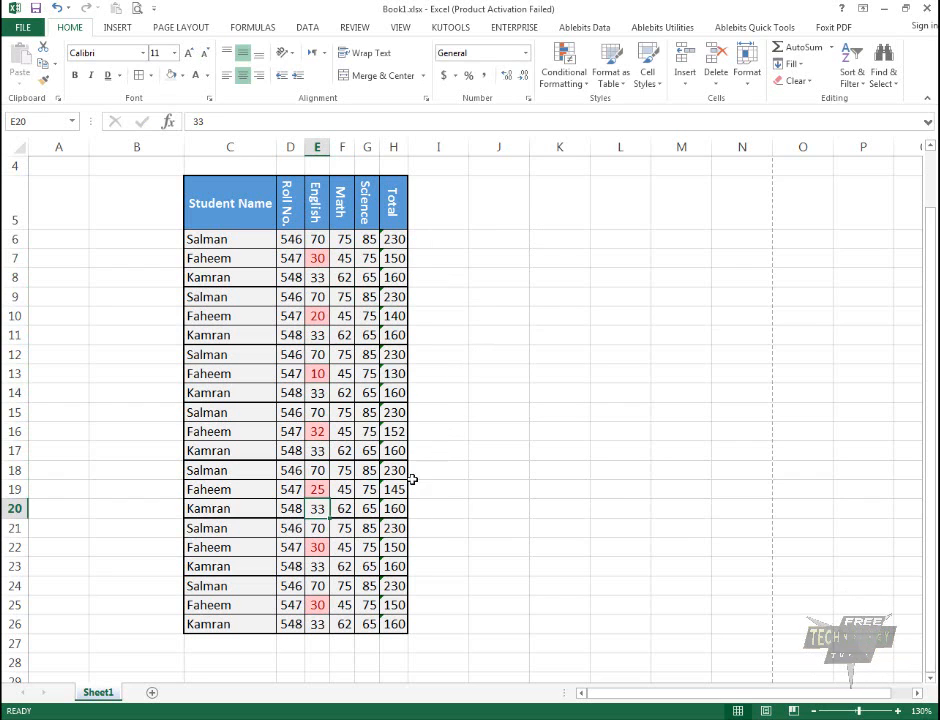
{"action": "left_click", "coordinate": [317, 258]}
{"action": "left_click_drag", "start_coordinate": [196, 259], "coordinate": [317, 263]}
{"action": "left_click_drag", "start_coordinate": [317, 203], "coordinate": [317, 277]}
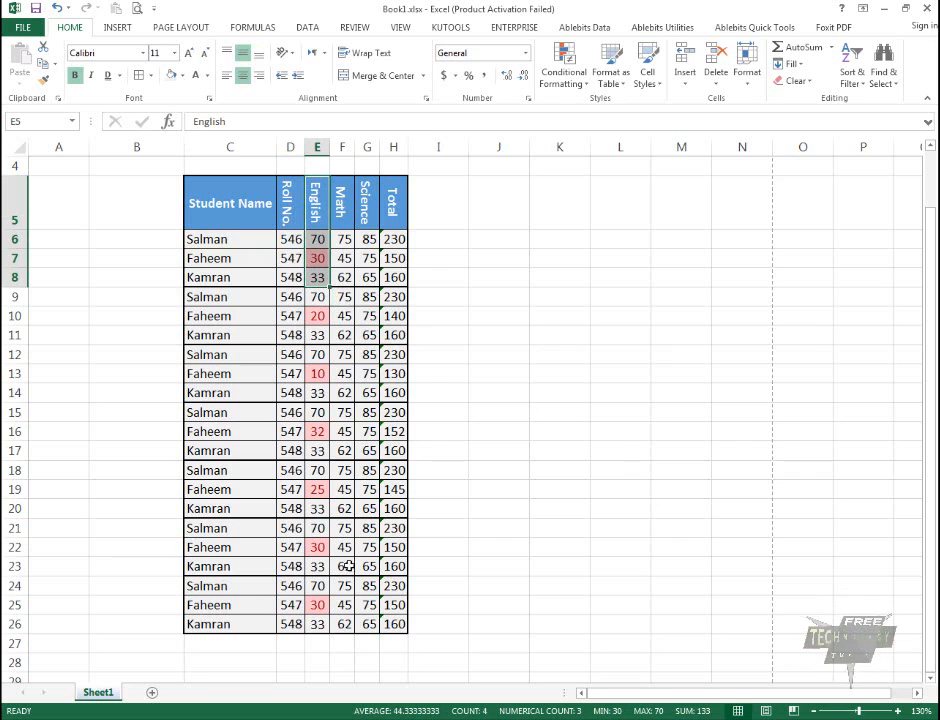
Set the Math mark in F13 to 32
{"action": "left_click", "coordinate": [346, 373]}
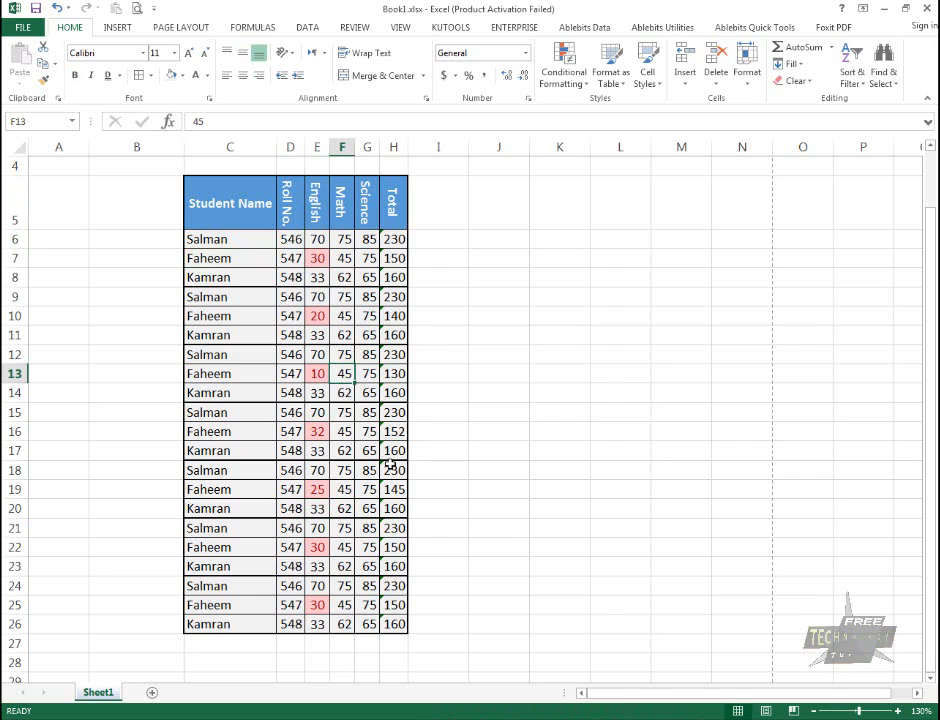
{"action": "type", "text": "32"}
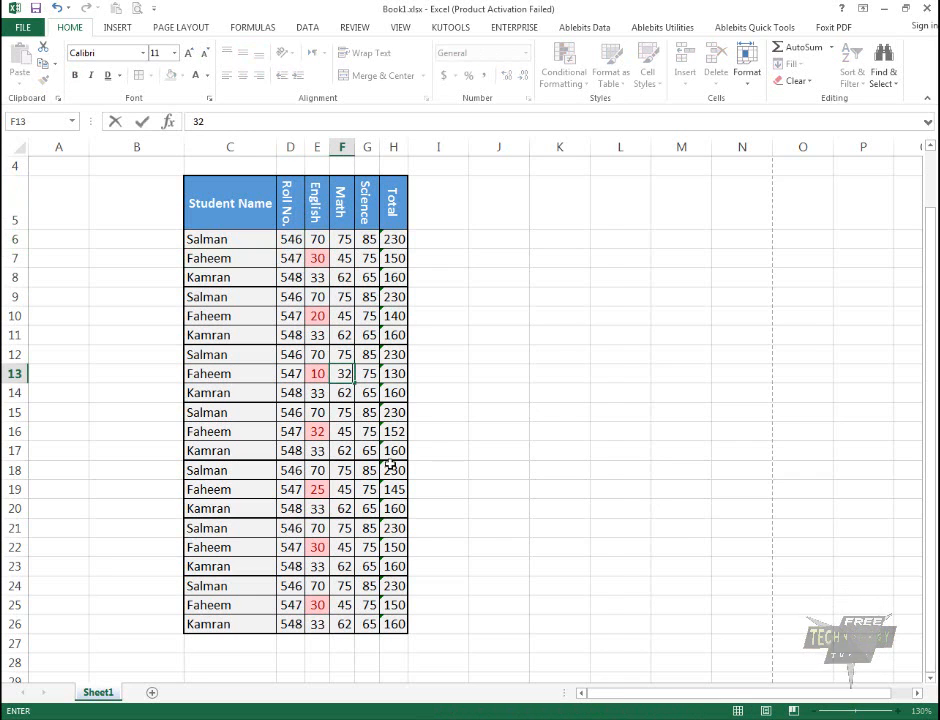
{"action": "key", "text": "Return"}
{"action": "key", "text": "Return"}
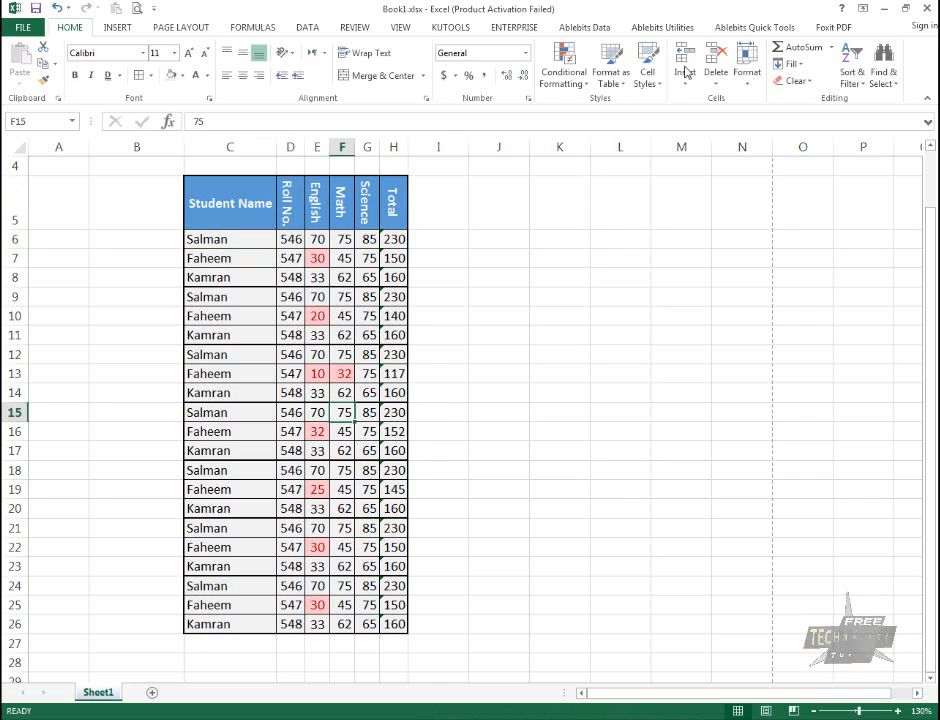
Clear the conditional formatting rules from the English, Math and Science marks in E6:G26
{"action": "left_click_drag", "start_coordinate": [359, 258], "coordinate": [367, 629]}
{"action": "left_click", "coordinate": [587, 84]}
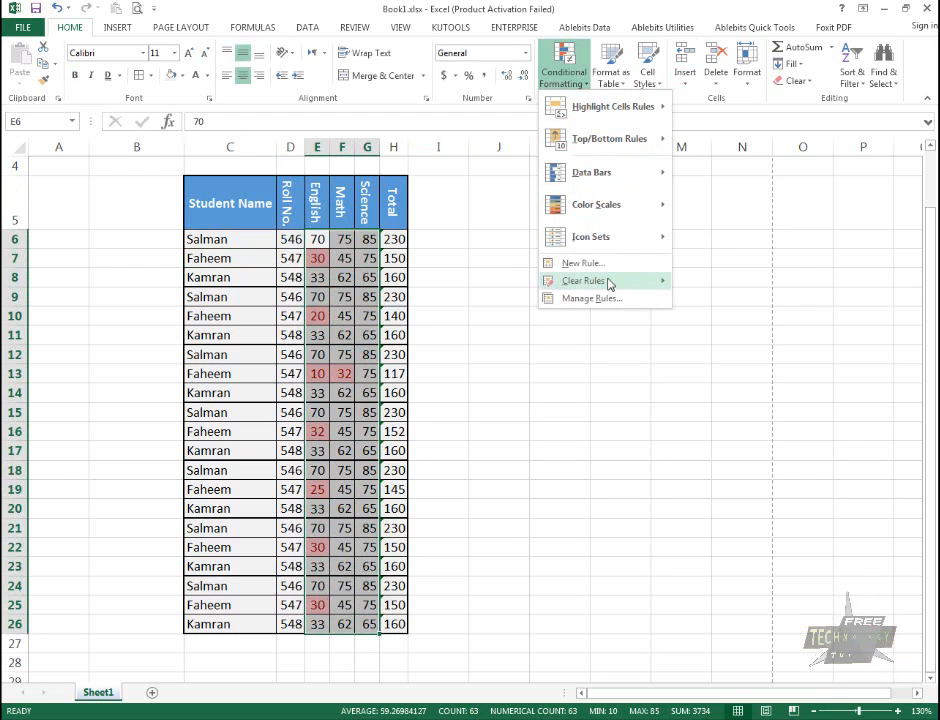
{"action": "mouse_move", "coordinate": [608, 280]}
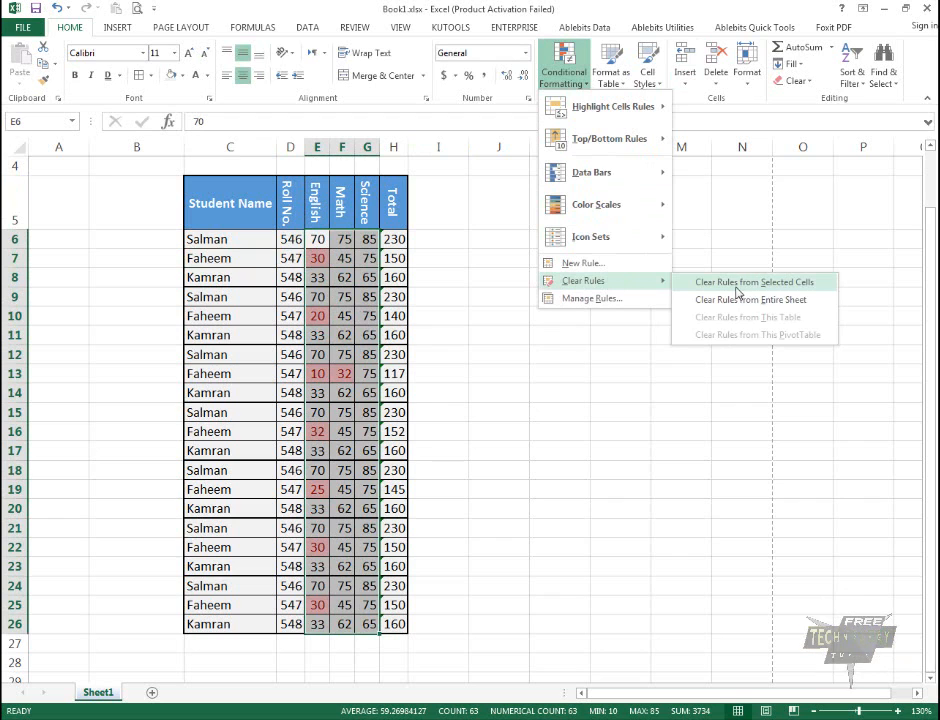
{"action": "left_click", "coordinate": [816, 292]}
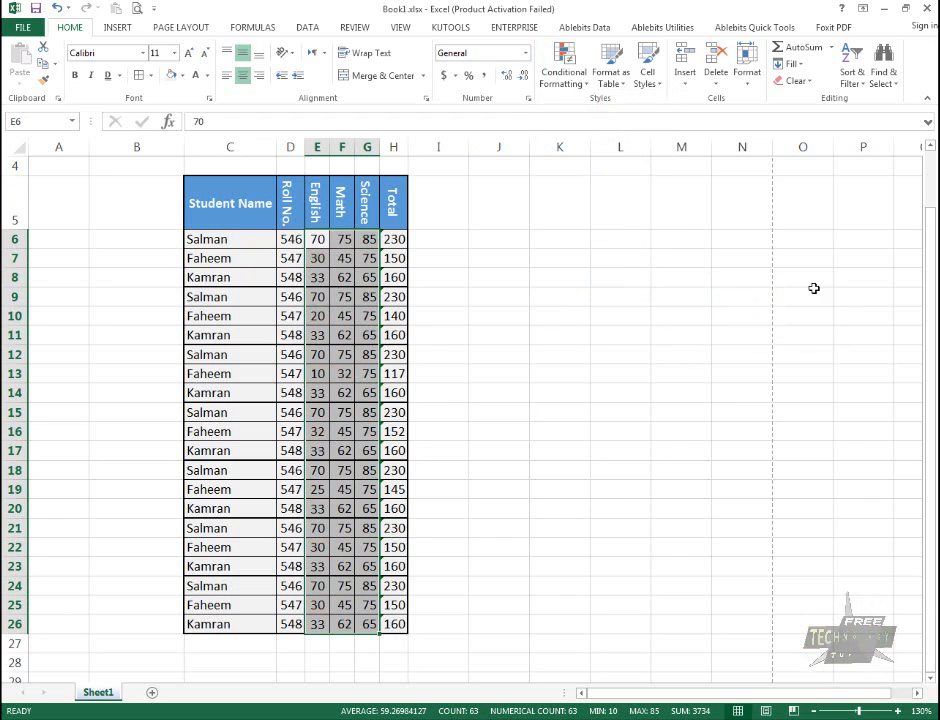
{"action": "left_click", "coordinate": [588, 84]}
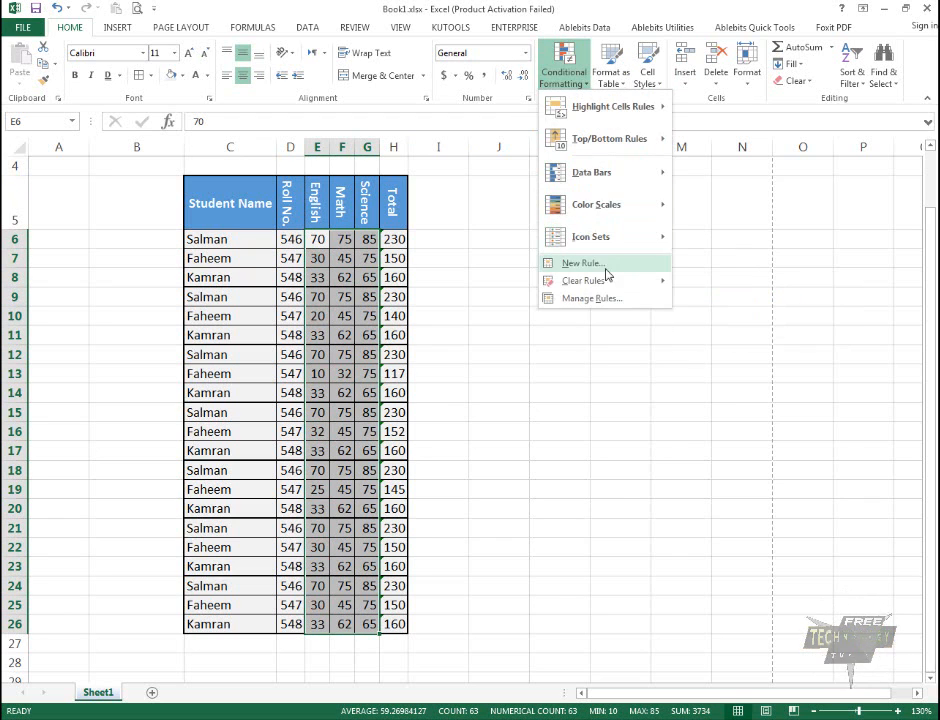
{"action": "mouse_move", "coordinate": [613, 281]}
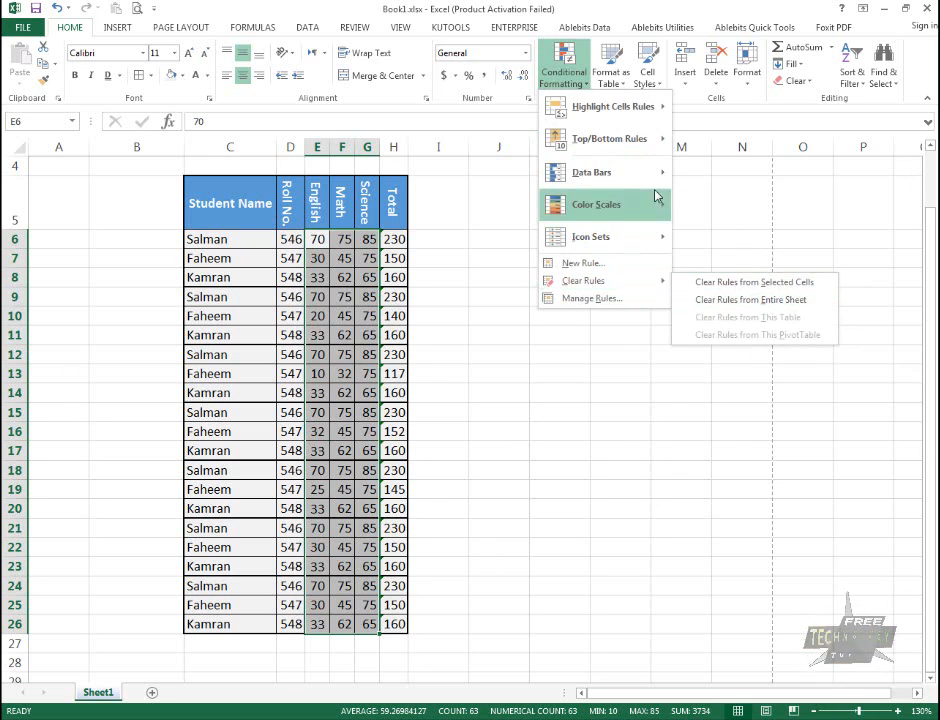
{"action": "mouse_move", "coordinate": [629, 112]}
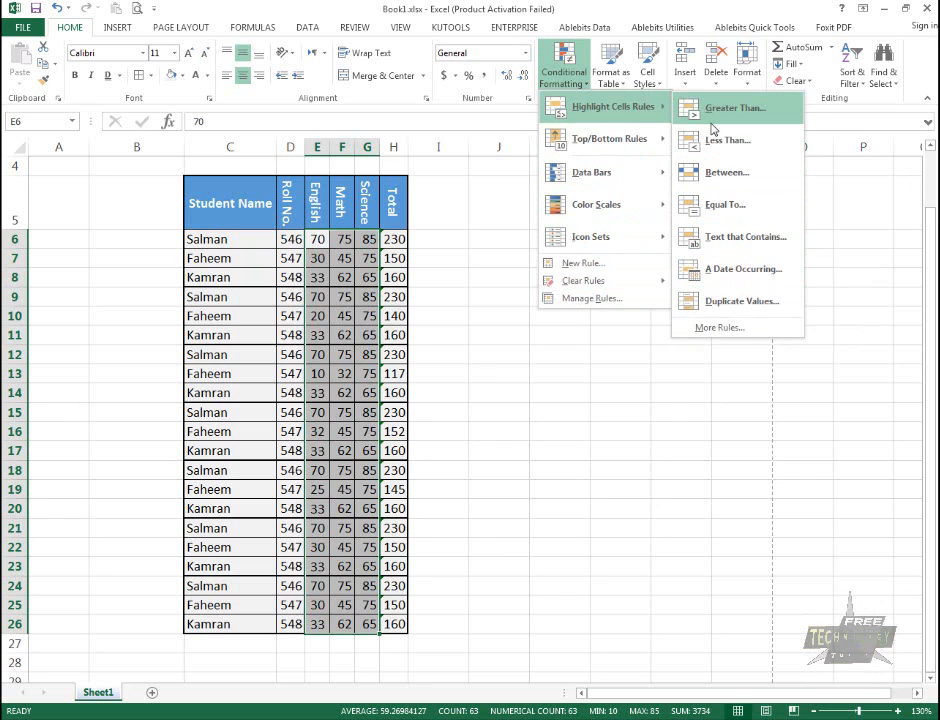
{"action": "mouse_move", "coordinate": [620, 143]}
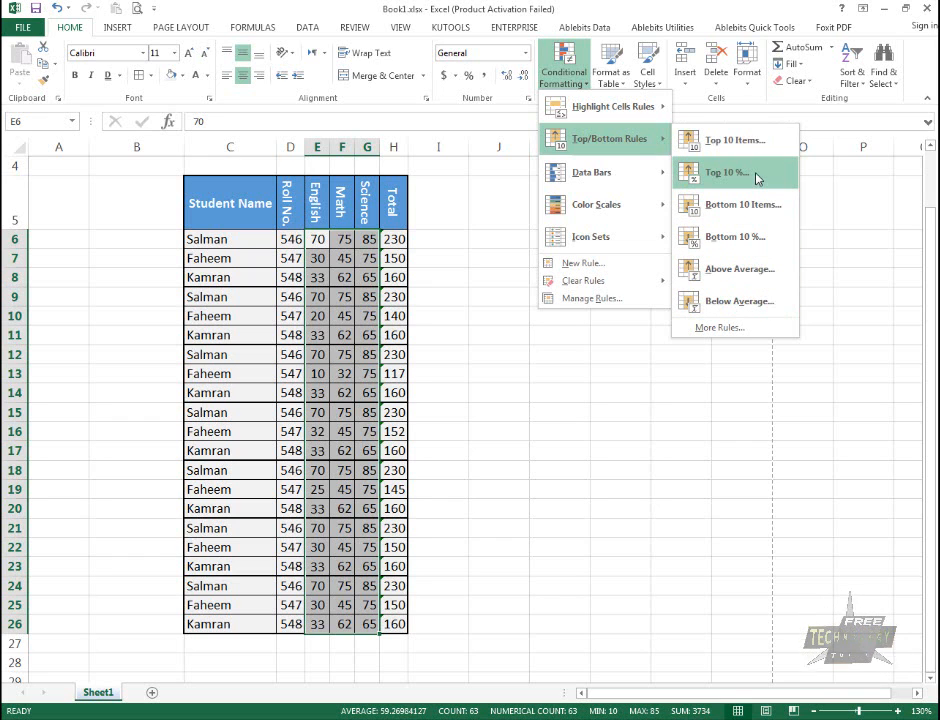
{"action": "left_click", "coordinate": [359, 275]}
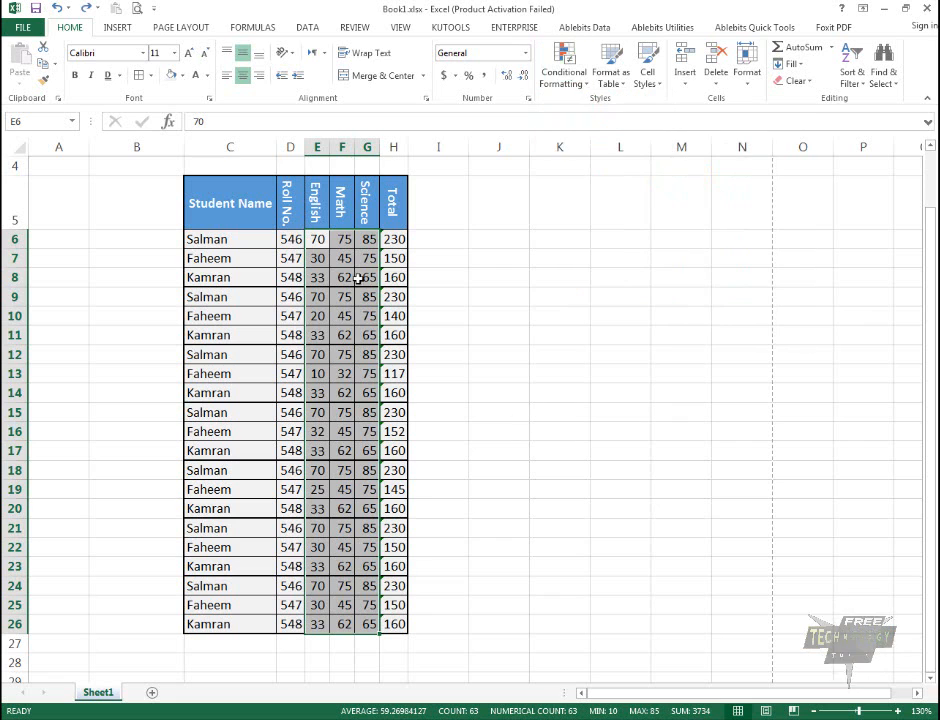
Try a Top 10% rule set to 20% with Light Red Fill with Dark Red Text on the marks in E6:G26
{"action": "left_click_drag", "start_coordinate": [317, 240], "coordinate": [367, 623]}
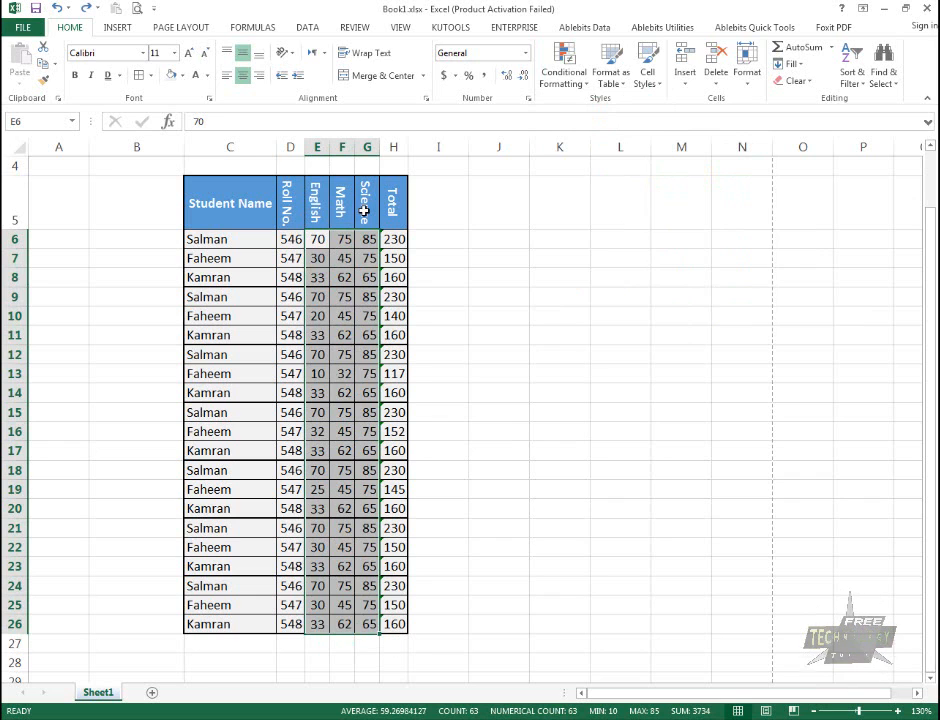
{"action": "left_click", "coordinate": [586, 84]}
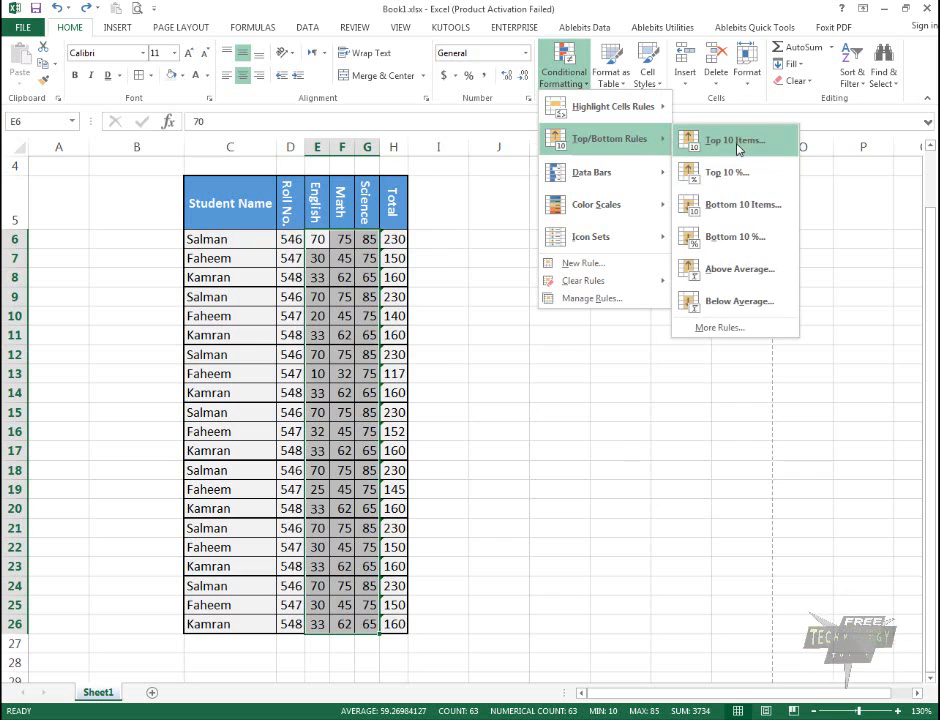
{"action": "left_click", "coordinate": [739, 178]}
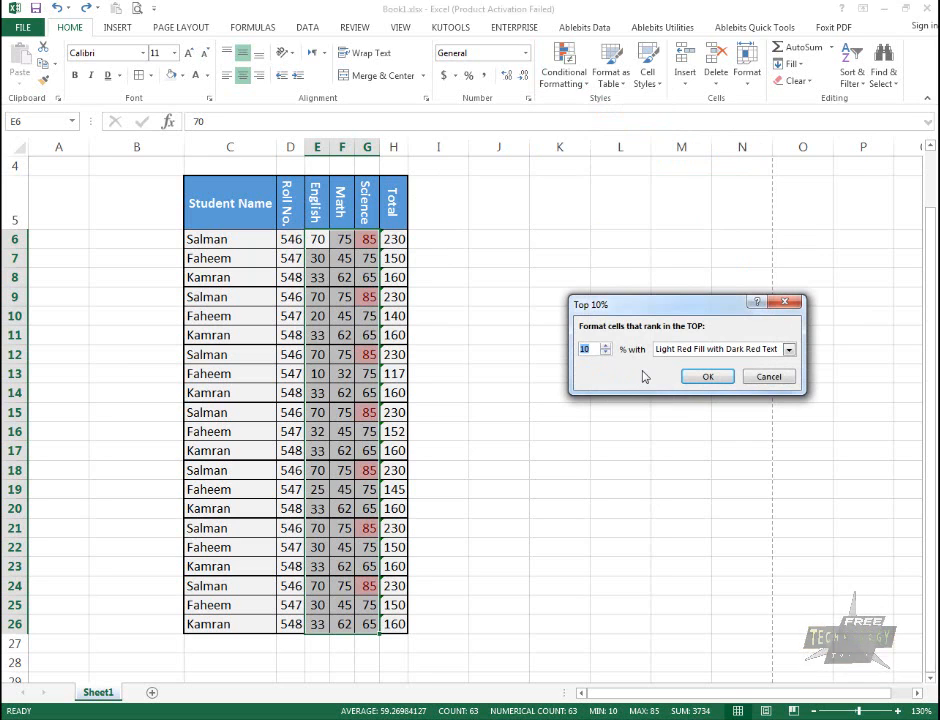
{"action": "type", "text": "20"}
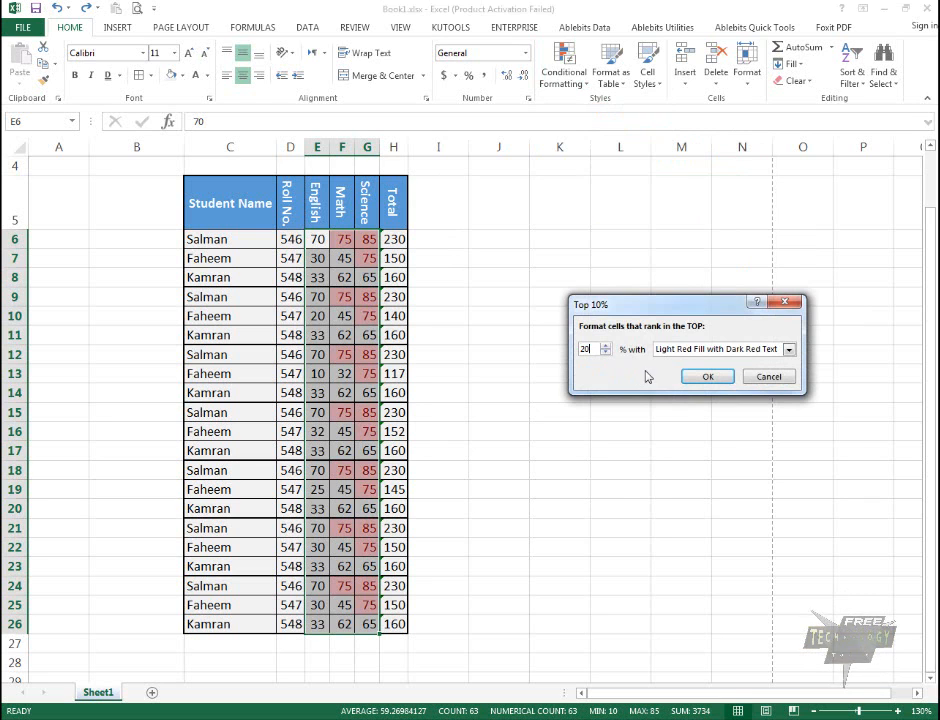
{"action": "key", "text": "Escape"}
{"action": "left_click", "coordinate": [440, 277]}
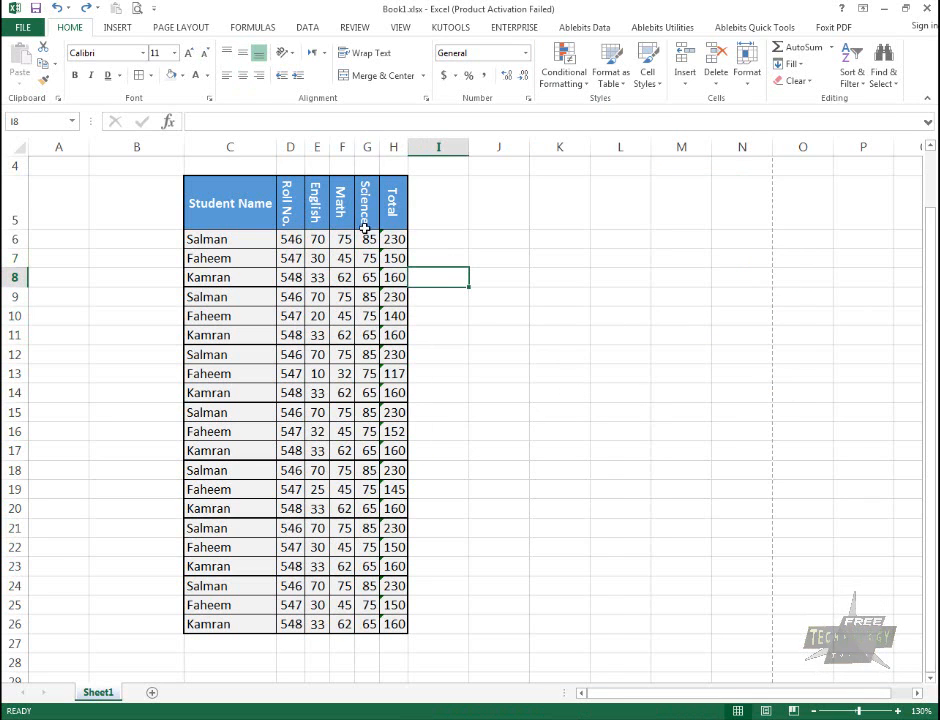
Apply a Top 10 Items rule with rank 10 and Light Red Fill with Dark Red Text to the Science marks in G6:G26
{"action": "left_click_drag", "start_coordinate": [365, 231], "coordinate": [368, 627]}
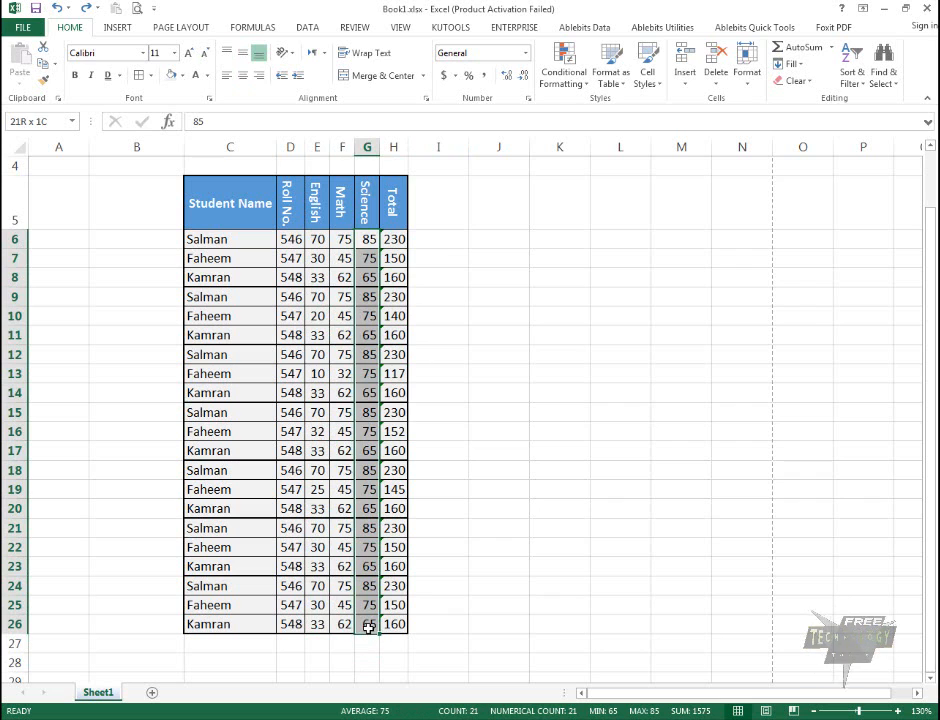
{"action": "left_click", "coordinate": [566, 80]}
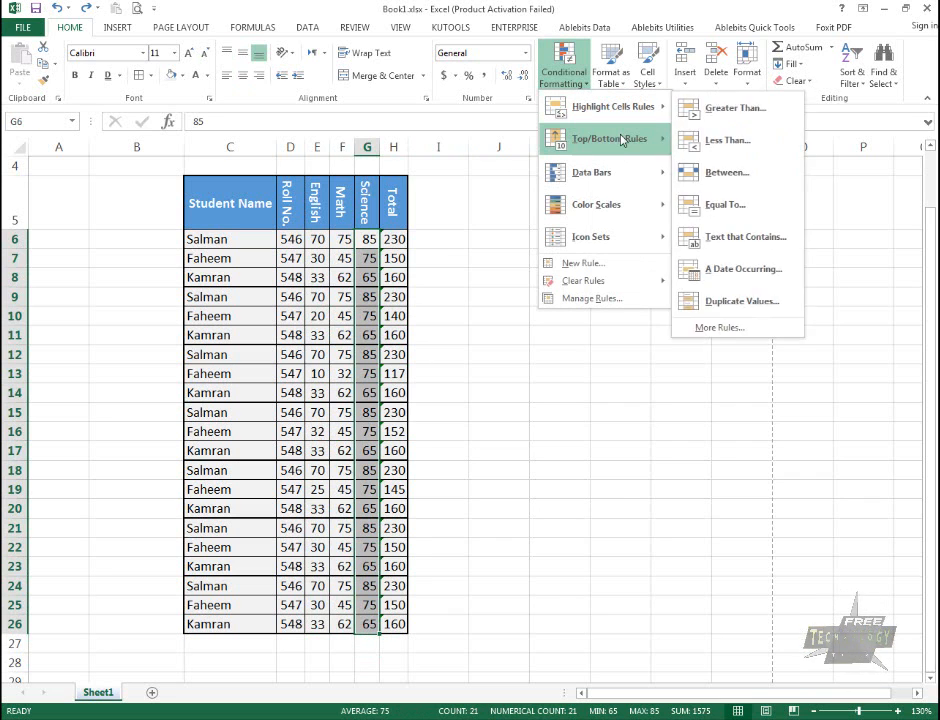
{"action": "mouse_move", "coordinate": [620, 140]}
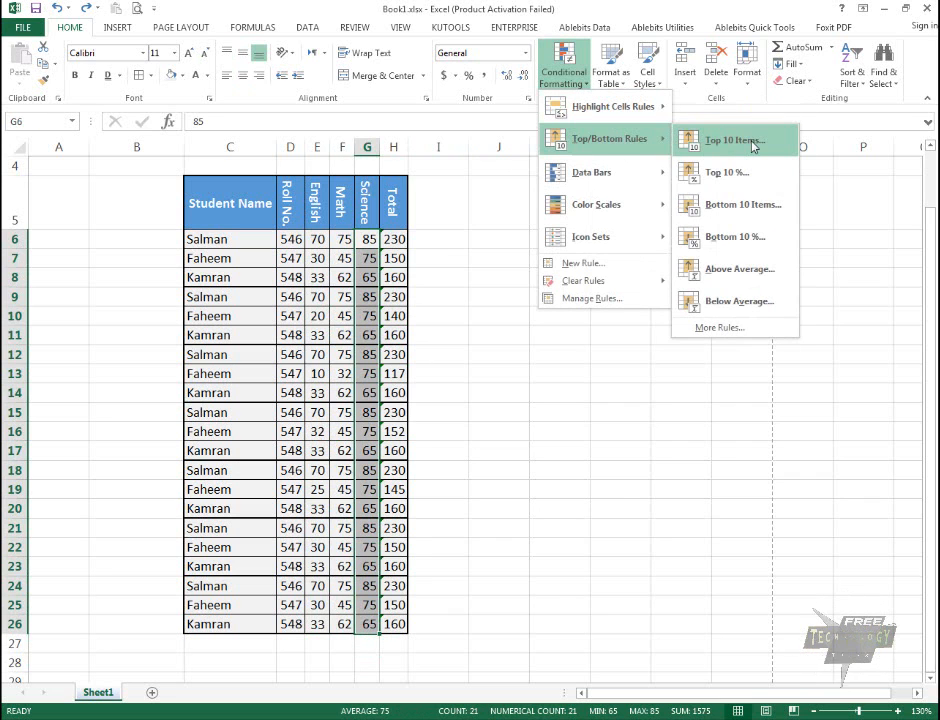
{"action": "left_click", "coordinate": [753, 146]}
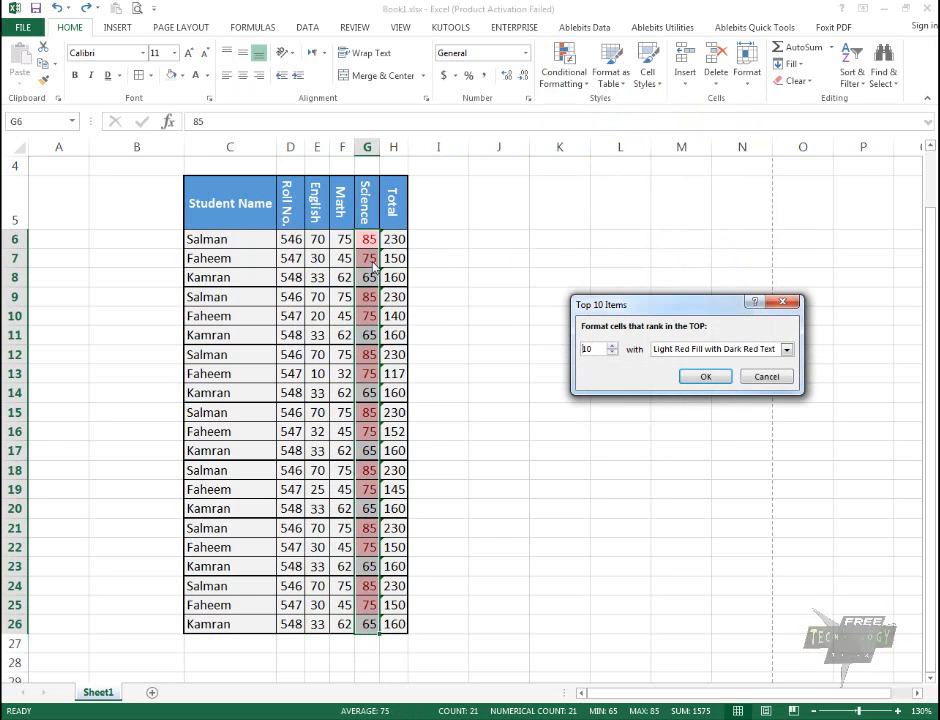
{"action": "double_click", "coordinate": [578, 352]}
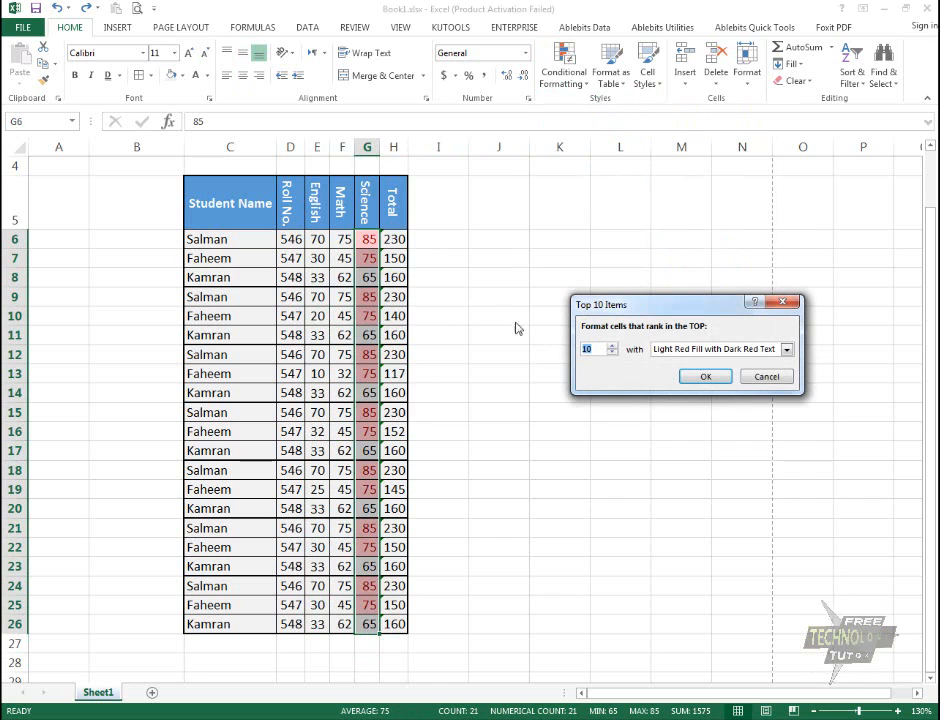
{"action": "left_click", "coordinate": [706, 377]}
{"action": "left_click", "coordinate": [514, 357]}
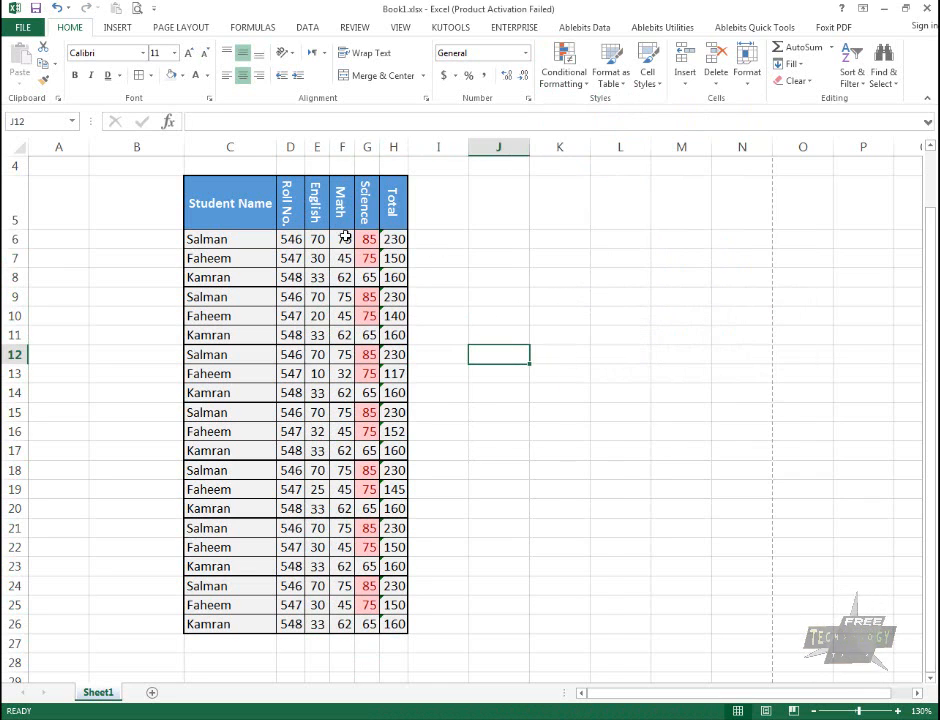
Apply a Top 10% rule at 10% with Light Red Fill with Dark Red Text to the Math marks in F6:F26
{"action": "left_click_drag", "start_coordinate": [345, 236], "coordinate": [343, 624]}
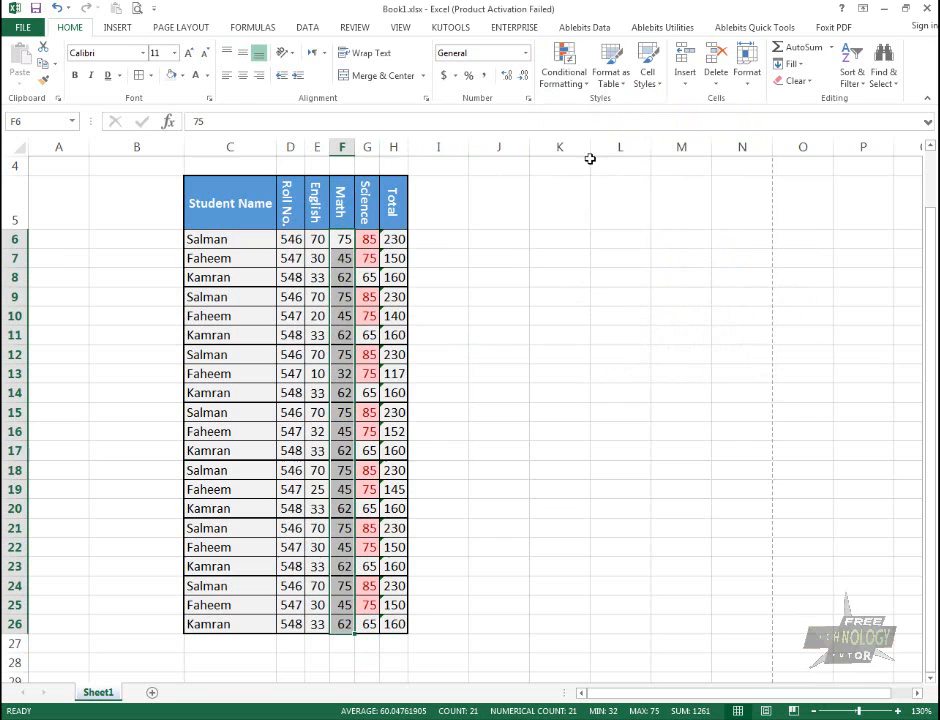
{"action": "left_click", "coordinate": [576, 82]}
{"action": "mouse_move", "coordinate": [634, 138]}
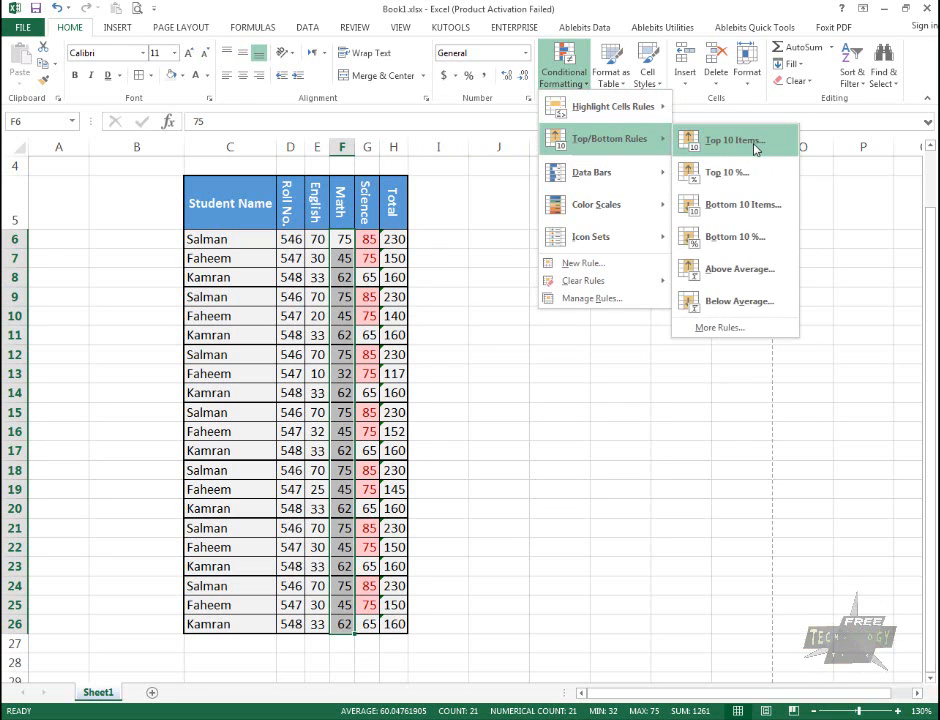
{"action": "left_click", "coordinate": [730, 173]}
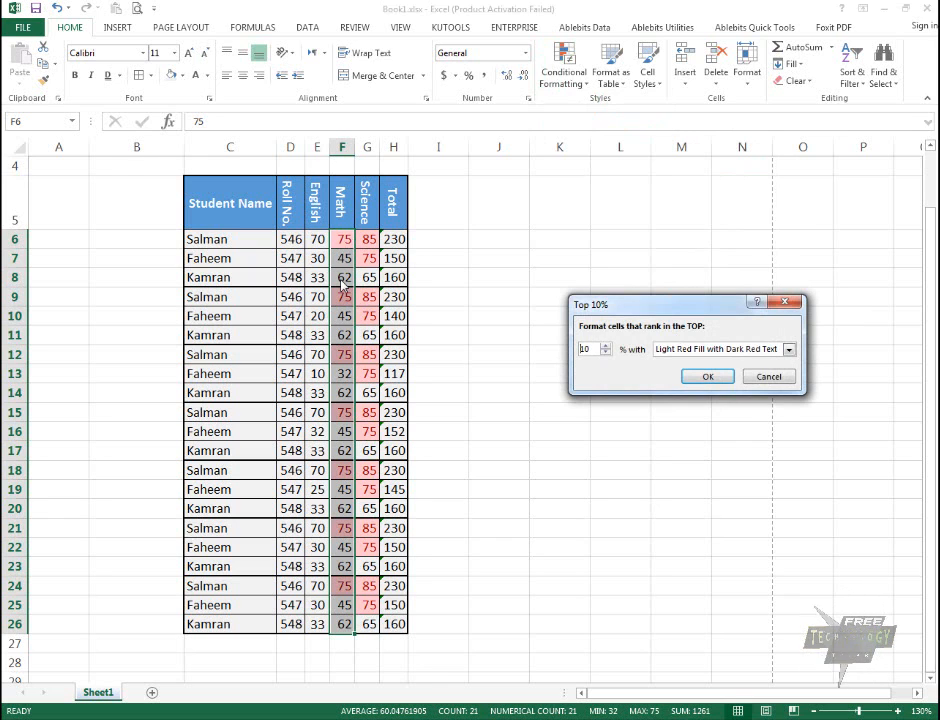
{"action": "double_click", "coordinate": [586, 349]}
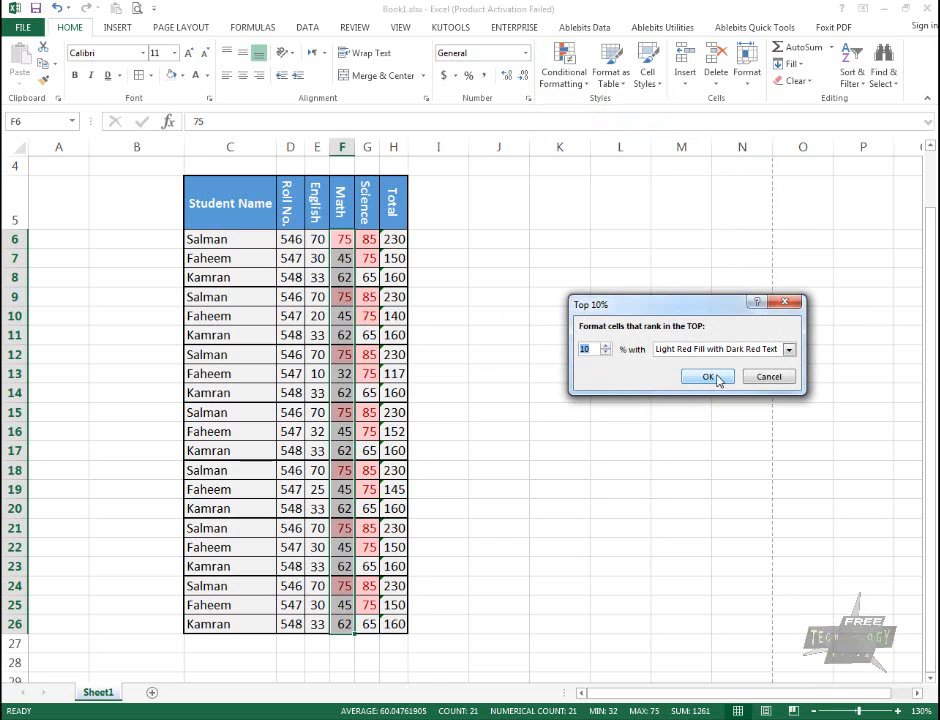
{"action": "key", "text": "Return"}
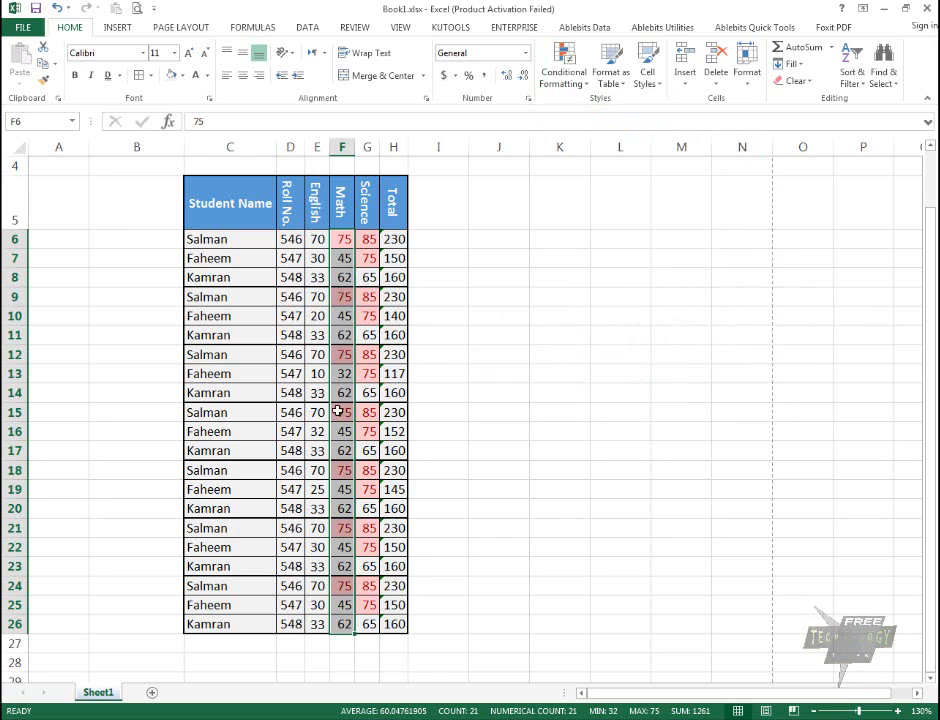
Set the Math mark in F10 to 100
{"action": "left_click", "coordinate": [338, 258]}
{"action": "key", "text": "Down"}
{"action": "key", "text": "Down"}
{"action": "key", "text": "Down"}
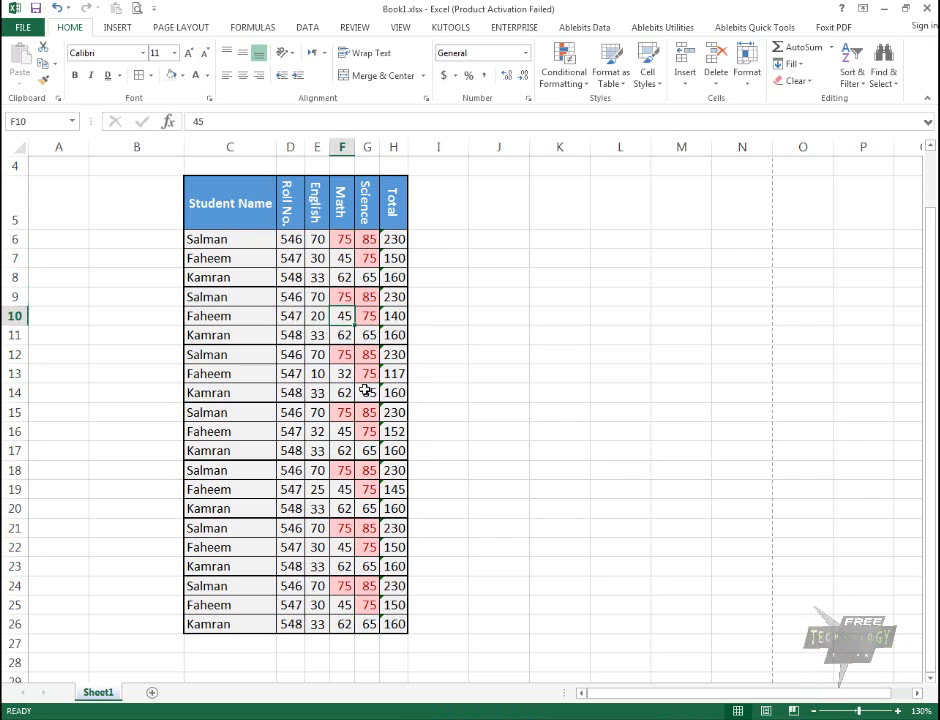
{"action": "type", "text": "100"}
{"action": "key", "text": "Return"}
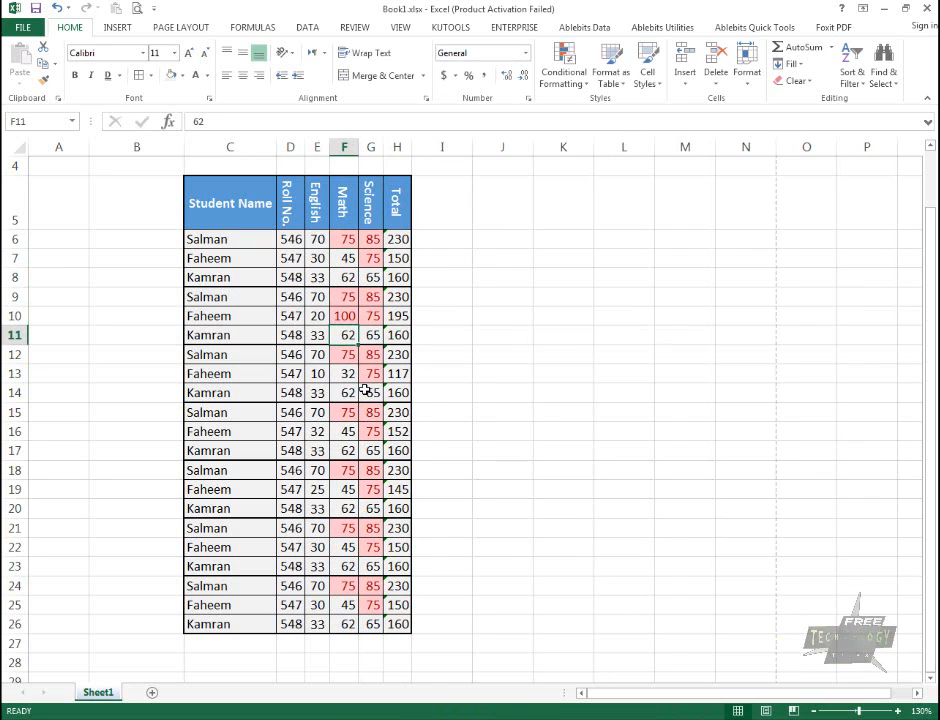
Set the Math marks in F13 to 80 and F15 to 95
{"action": "key", "text": "Up"}
{"action": "key", "text": "Up"}
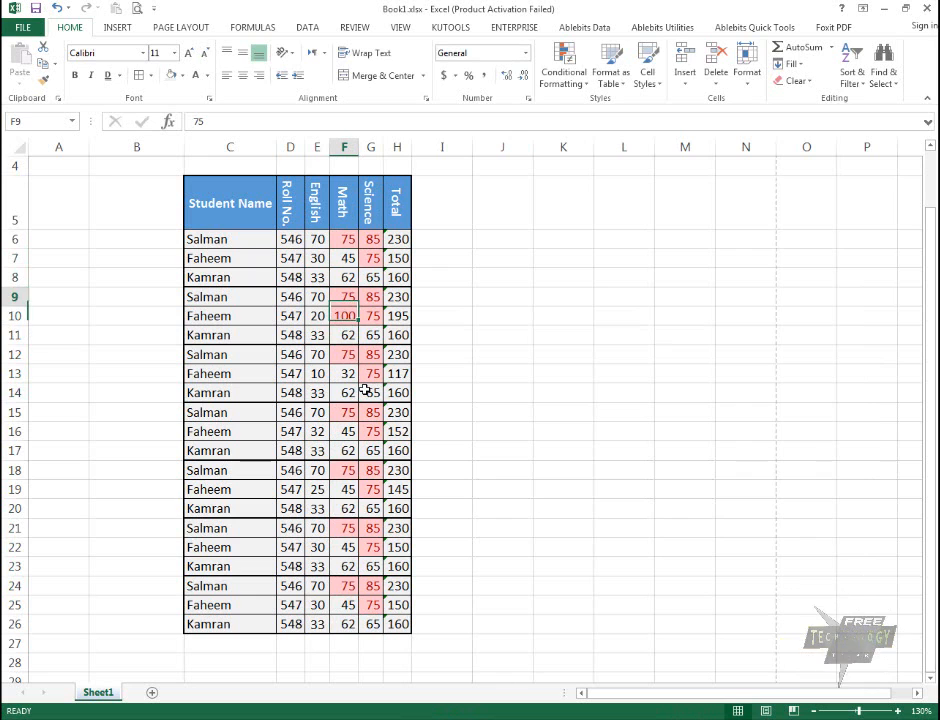
{"action": "key", "text": "Down"}
{"action": "key", "text": "Down"}
{"action": "key", "text": "Down"}
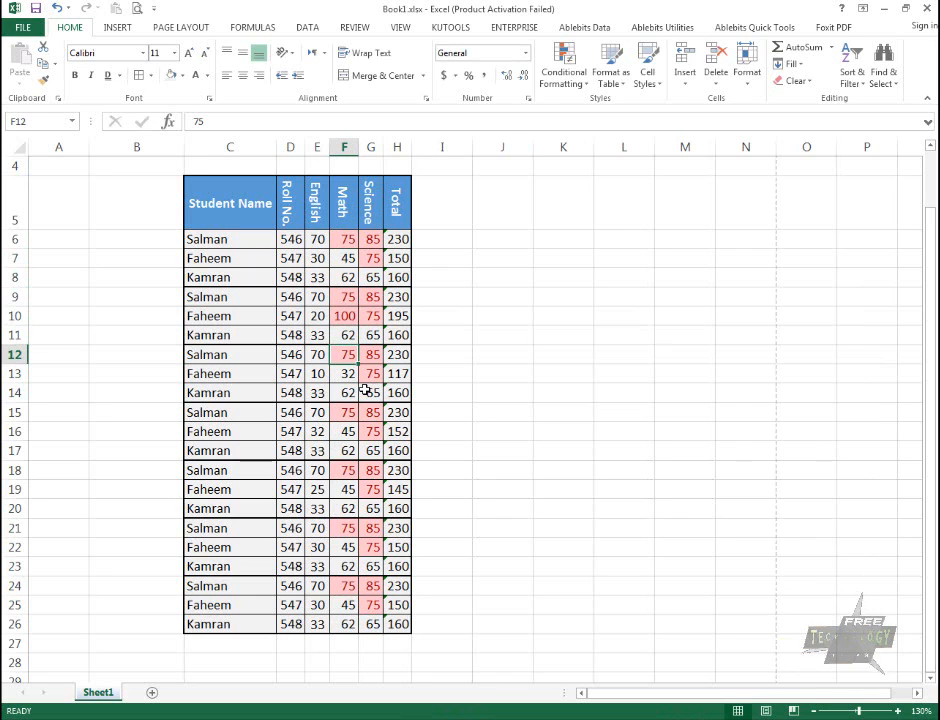
{"action": "key", "text": "Down"}
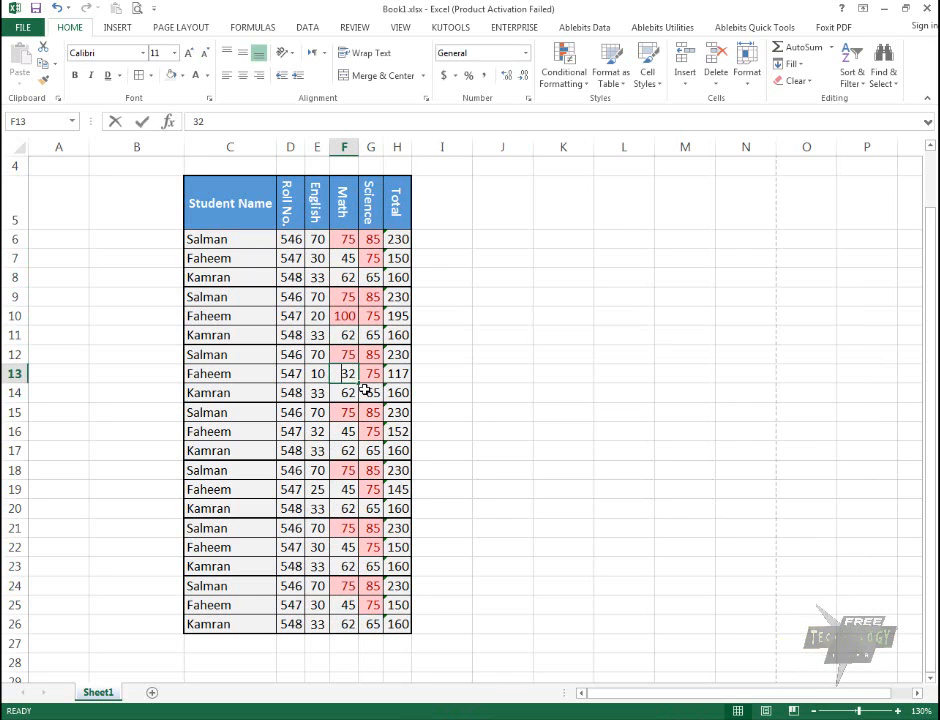
{"action": "type", "text": "80"}
{"action": "key", "text": "Return"}
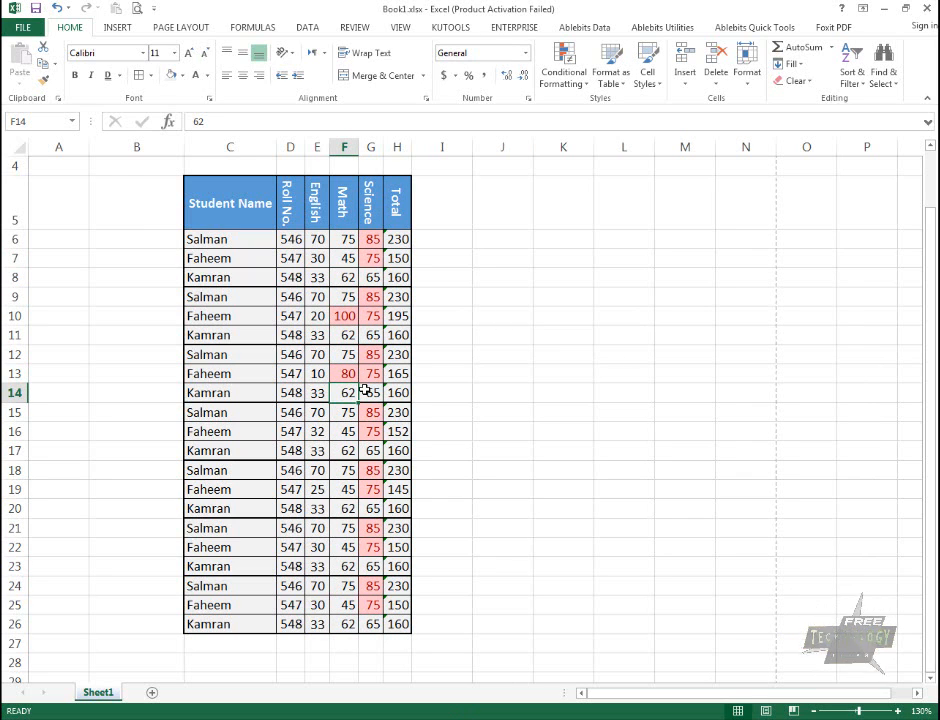
{"action": "key", "text": "Down"}
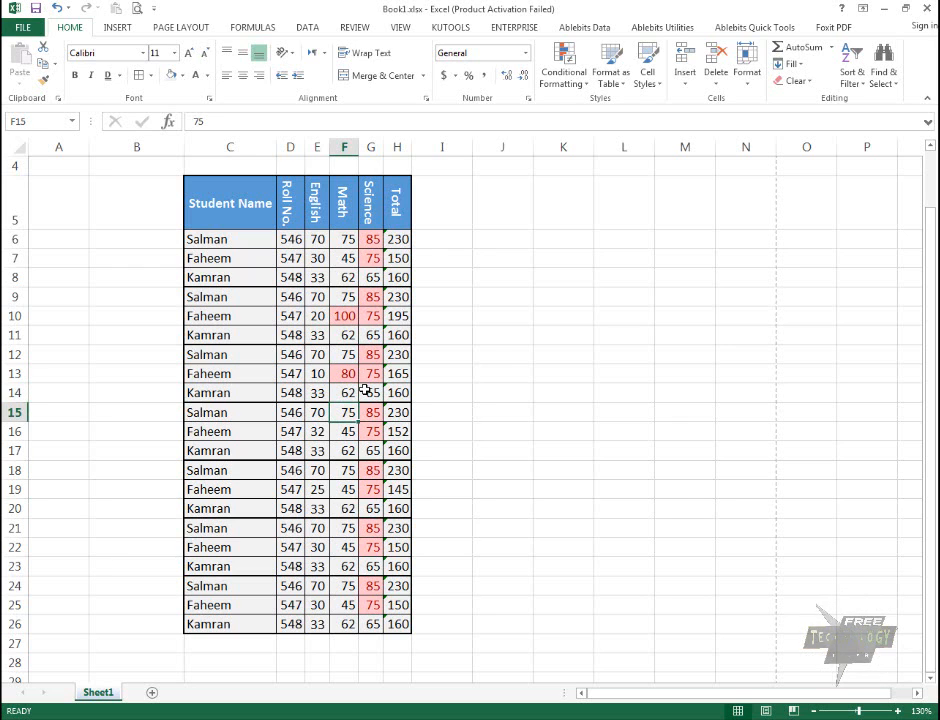
{"action": "type", "text": "95"}
{"action": "key", "text": "Return"}
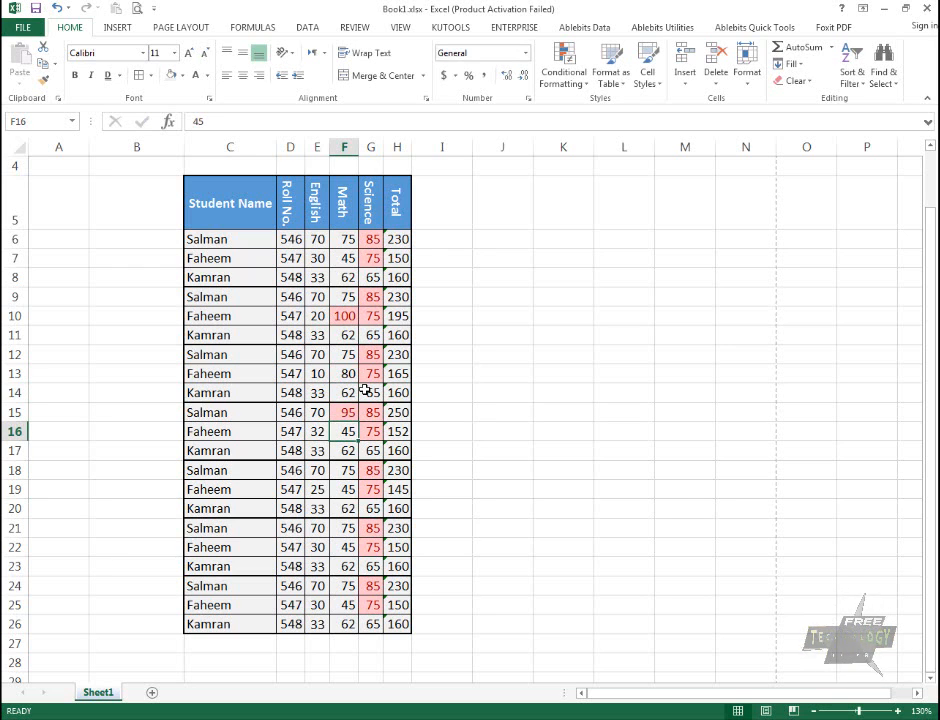
Set the Math mark in F17 to 89
{"action": "key", "text": "Up"}
{"action": "key", "text": "shift+Up"}
{"action": "key", "text": "shift+Up"}
{"action": "key", "text": "shift+Up"}
{"action": "key", "text": "shift+Up"}
{"action": "key", "text": "shift+Up"}
{"action": "key", "text": "shift+Up"}
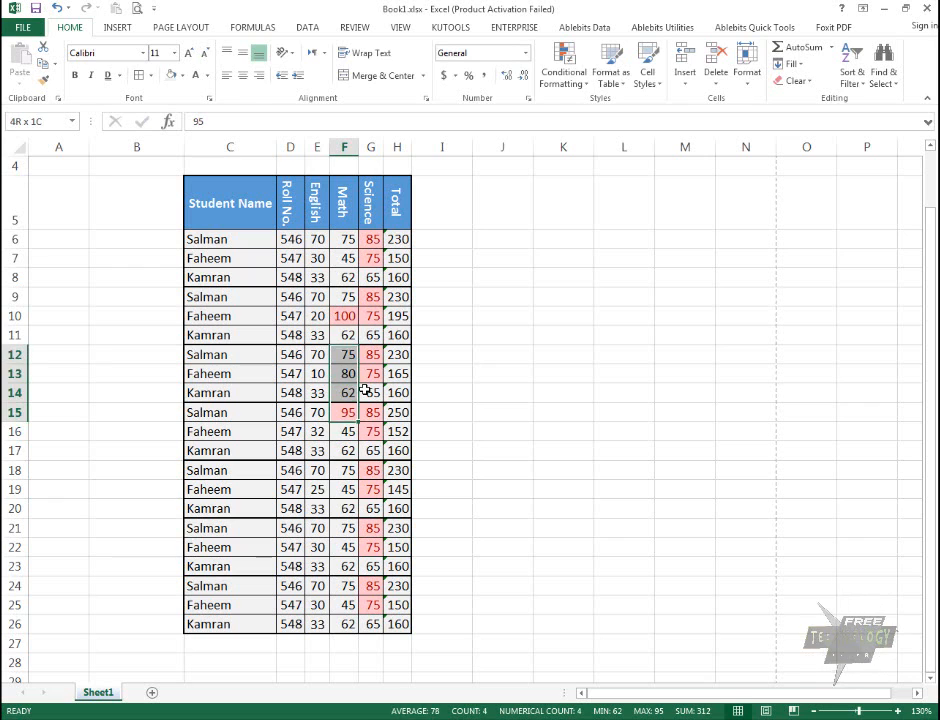
{"action": "key", "text": "Down"}
{"action": "key", "text": "Down"}
{"action": "key", "text": "Down"}
{"action": "key", "text": "Up"}
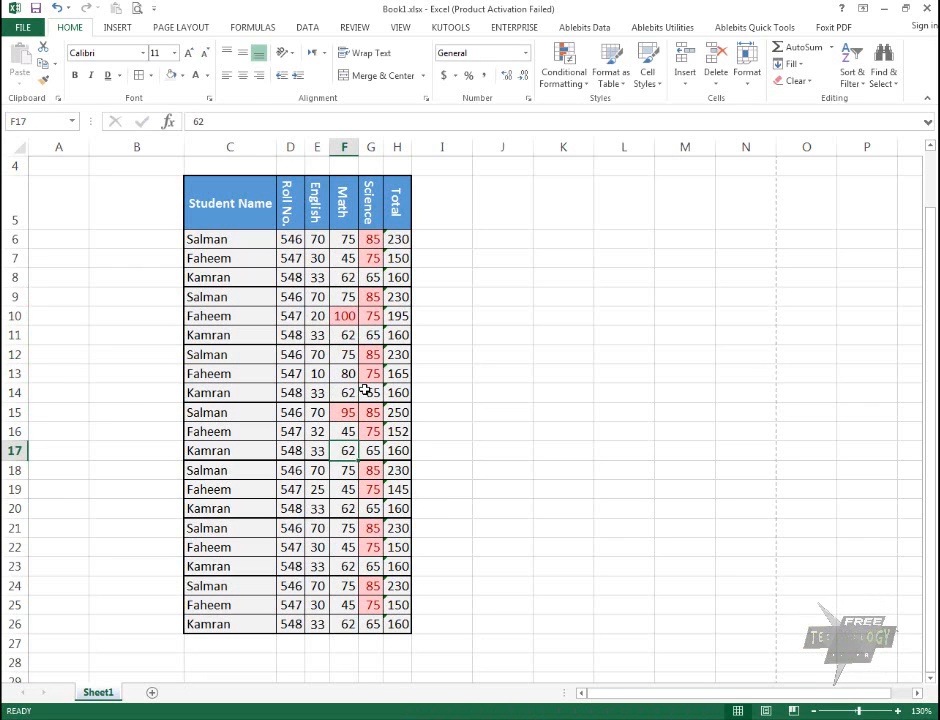
{"action": "type", "text": "8"}
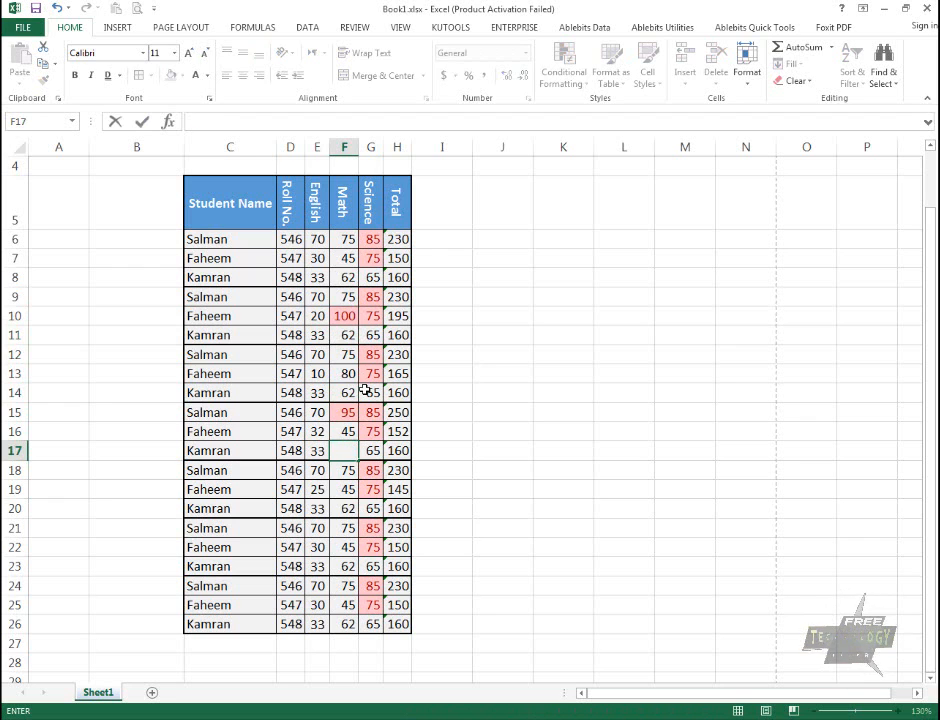
{"action": "type", "text": "89"}
{"action": "key", "text": "Return"}
Examine which of the edited Math marks in F10:F17 the Top 10% rule highlights
{"action": "key", "text": "Up"}
{"action": "key", "text": "Up"}
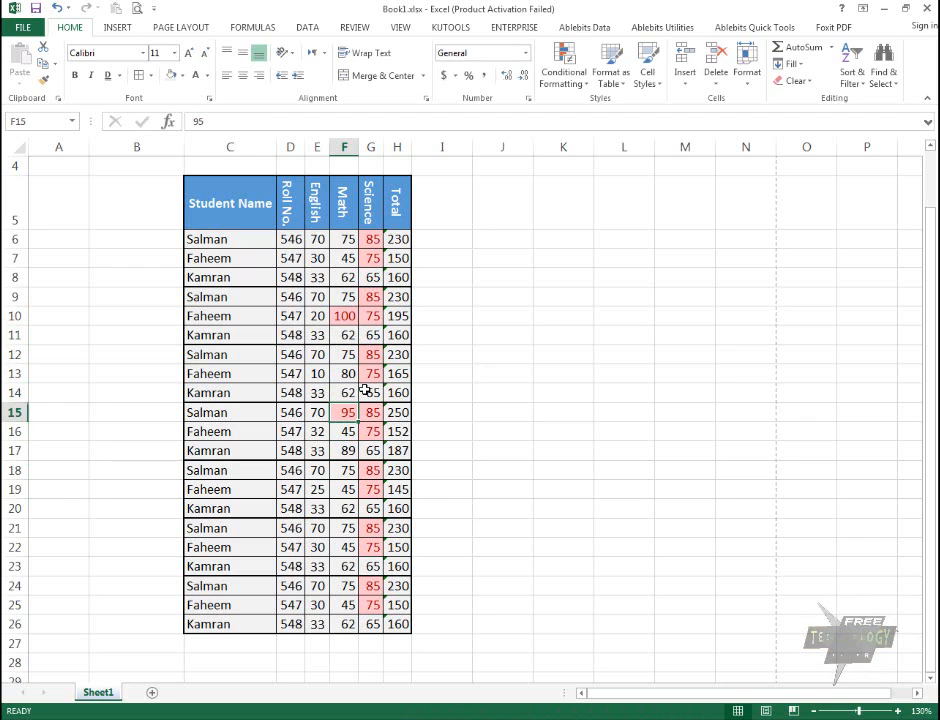
{"action": "key", "text": "shift+Up"}
{"action": "key", "text": "shift+Up"}
{"action": "key", "text": "shift+Up"}
{"action": "key", "text": "shift+Up"}
{"action": "key", "text": "shift+Up"}
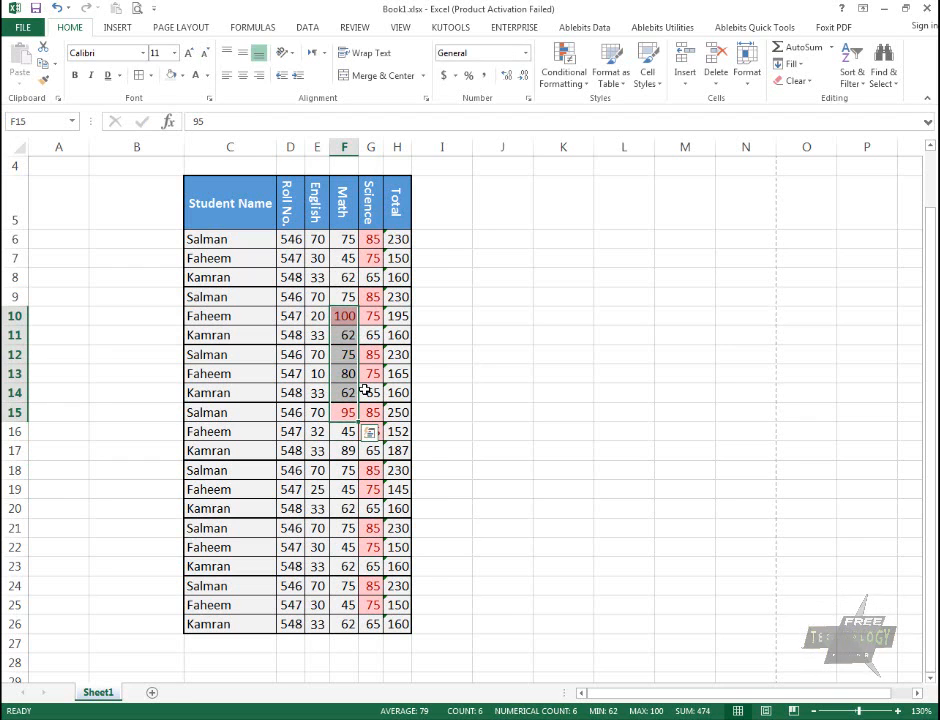
{"action": "key", "text": "shift+Down"}
{"action": "key", "text": "shift+Down"}
{"action": "key", "text": "Down"}
{"action": "key", "text": "Up"}
{"action": "key", "text": "Up"}
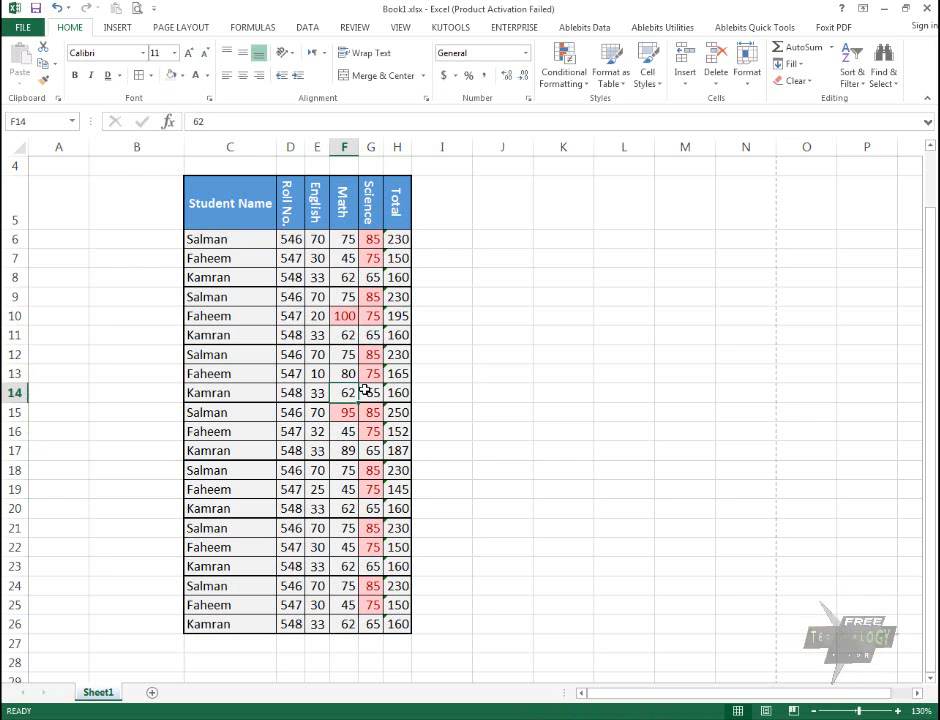
{"action": "key", "text": "Down"}
{"action": "key", "text": "Down"}
{"action": "key", "text": "Down"}
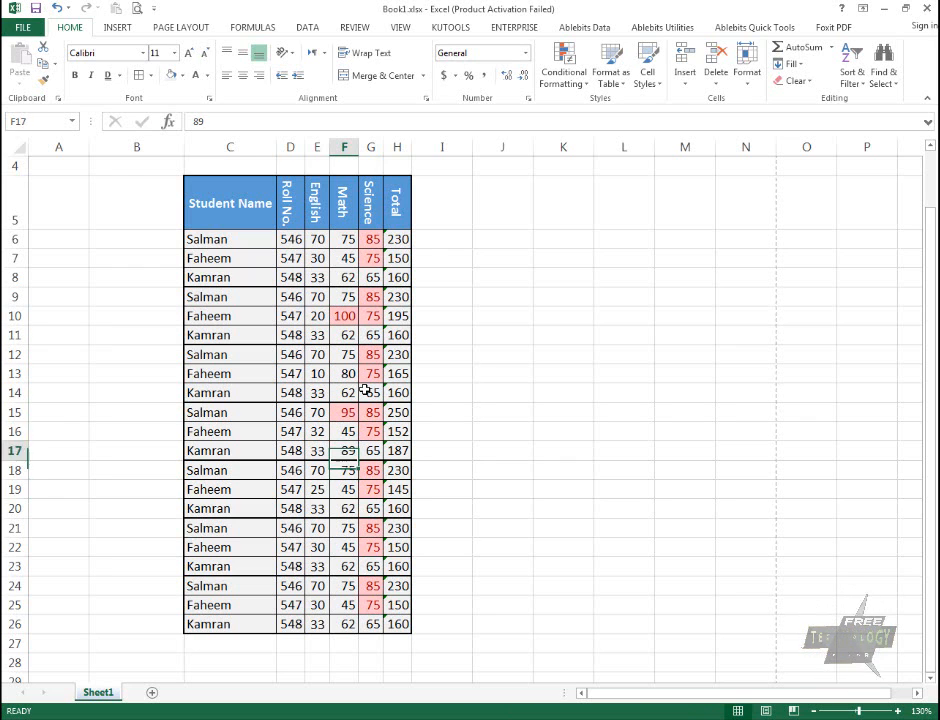
{"action": "key", "text": "Up"}
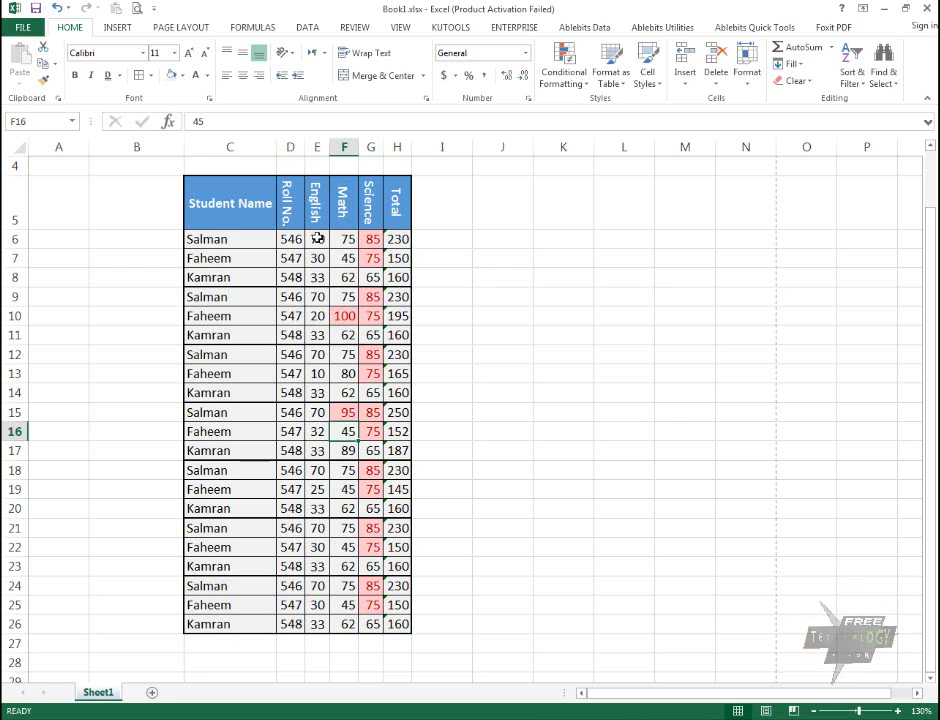
Apply red gradient-fill data bars to the English marks in E6:E26
{"action": "left_click_drag", "start_coordinate": [316, 239], "coordinate": [319, 624]}
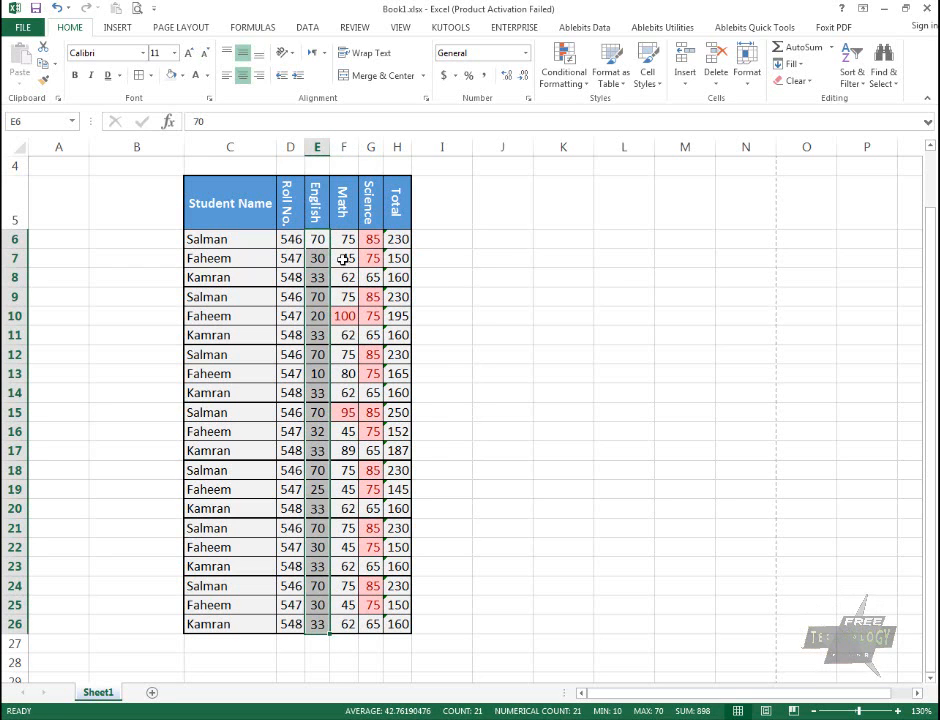
{"action": "left_click", "coordinate": [576, 84]}
{"action": "mouse_move", "coordinate": [641, 142]}
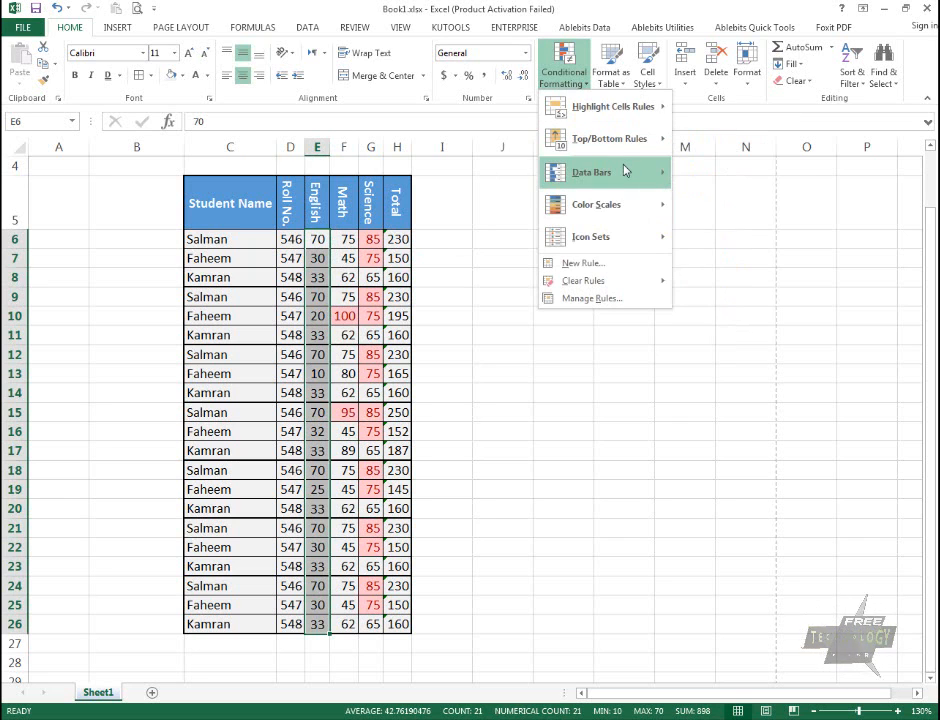
{"action": "mouse_move", "coordinate": [624, 170]}
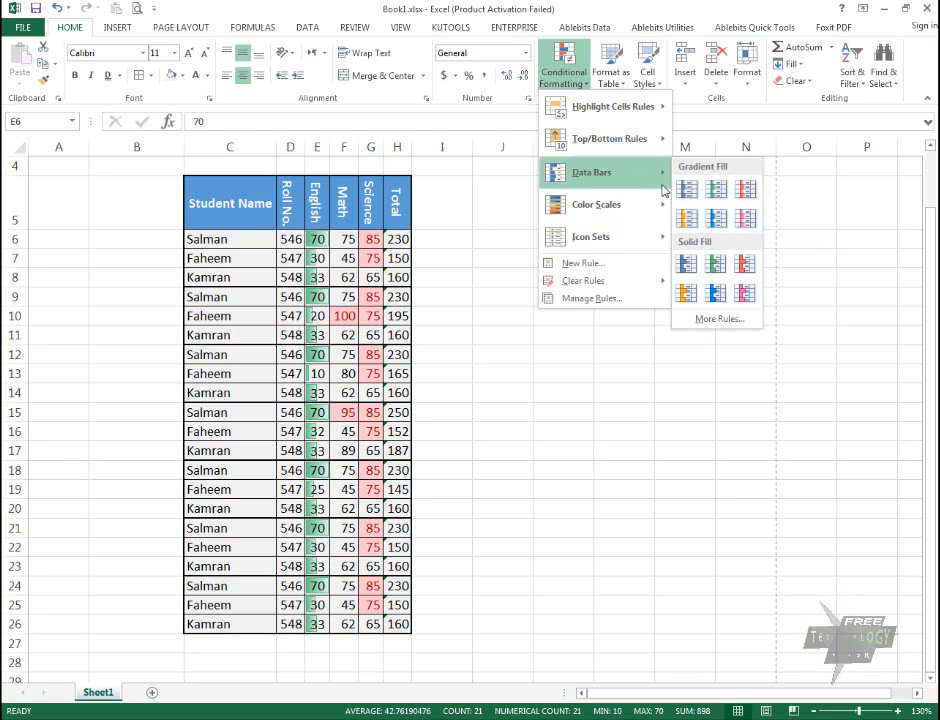
{"action": "left_click", "coordinate": [742, 192]}
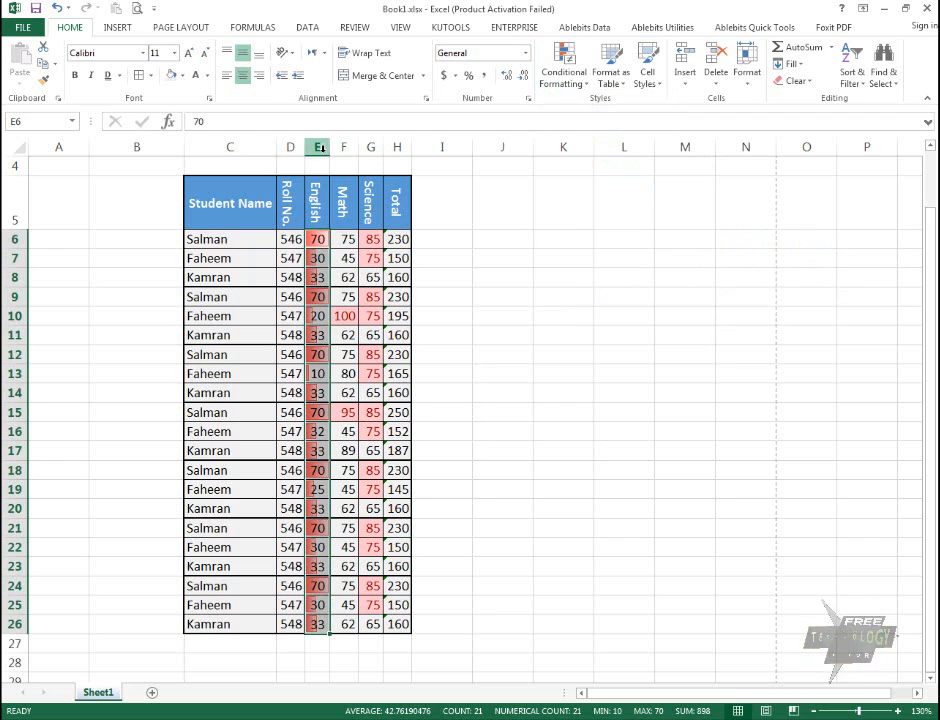
Widen the English column to about three times its width and compare the data bars in E6:E8
{"action": "left_click_drag", "start_coordinate": [330, 147], "coordinate": [396, 149]}
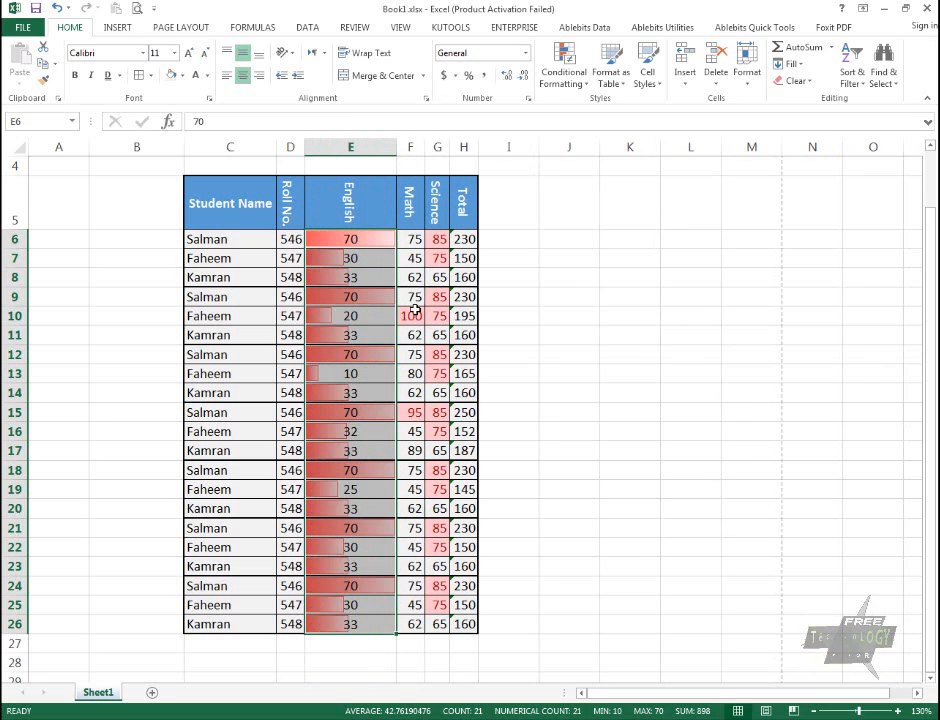
{"action": "left_click", "coordinate": [381, 240]}
{"action": "left_click", "coordinate": [365, 256]}
{"action": "left_click", "coordinate": [361, 273]}
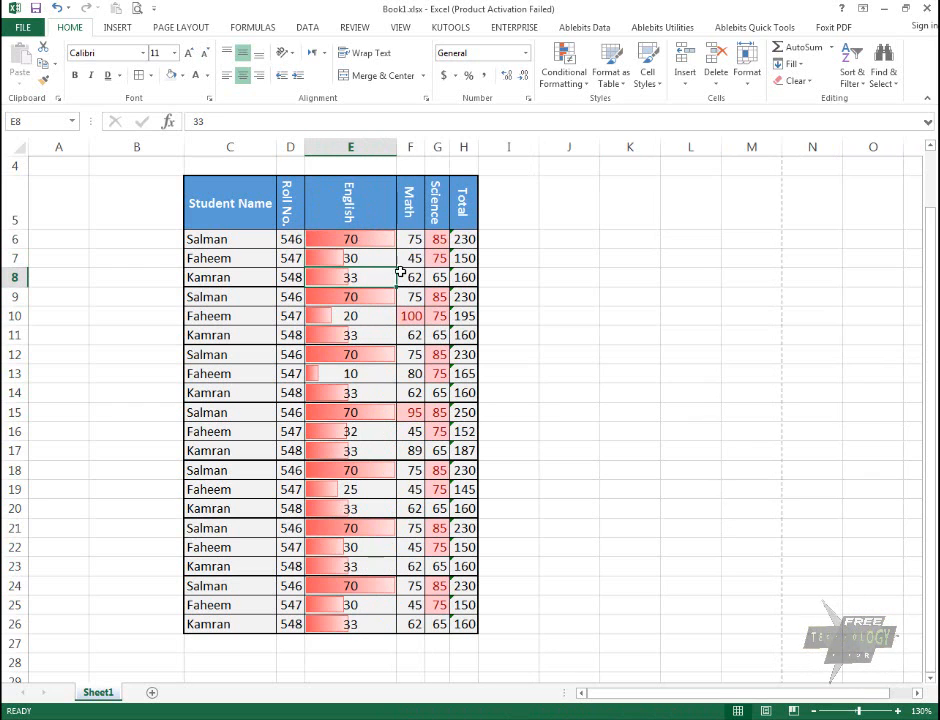
{"action": "left_click", "coordinate": [352, 238]}
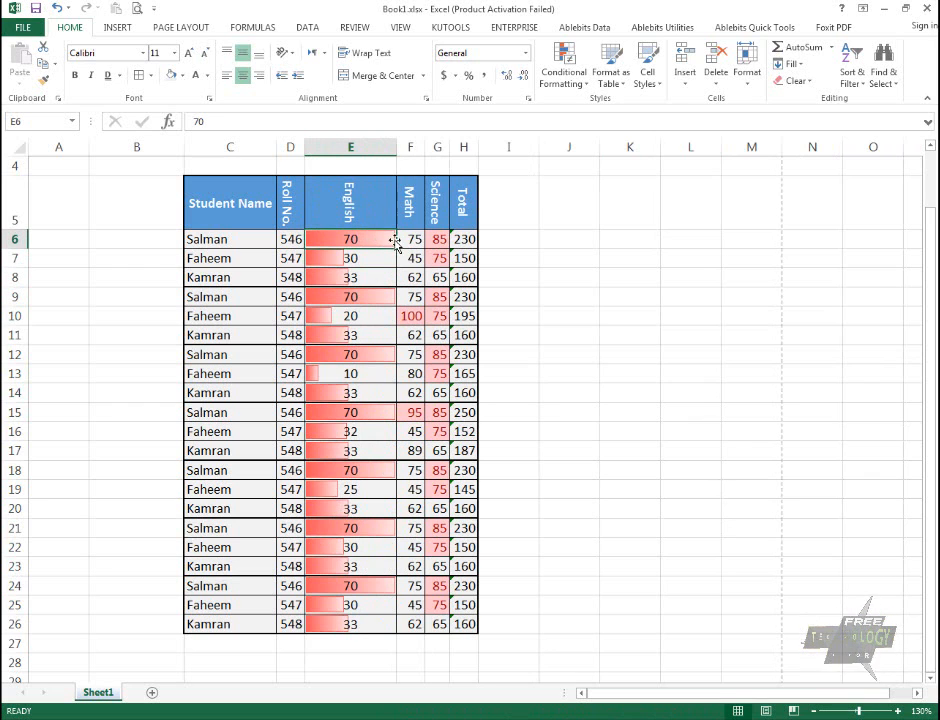
Set the English marks in E7 to 35 and E9 to 100
{"action": "left_click", "coordinate": [347, 260]}
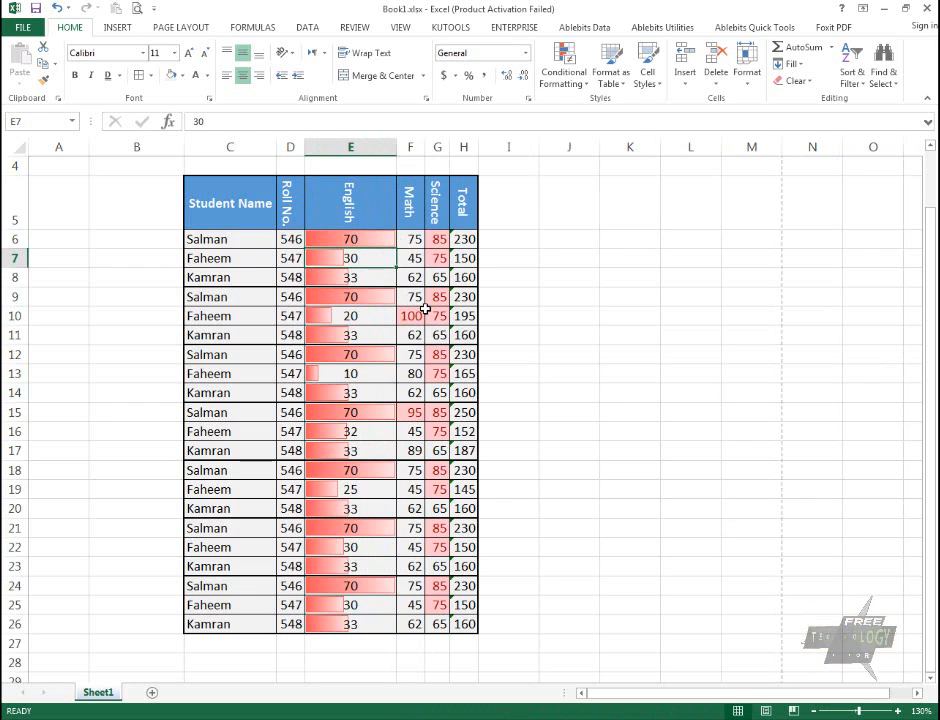
{"action": "type", "text": "35"}
{"action": "key", "text": "Return"}
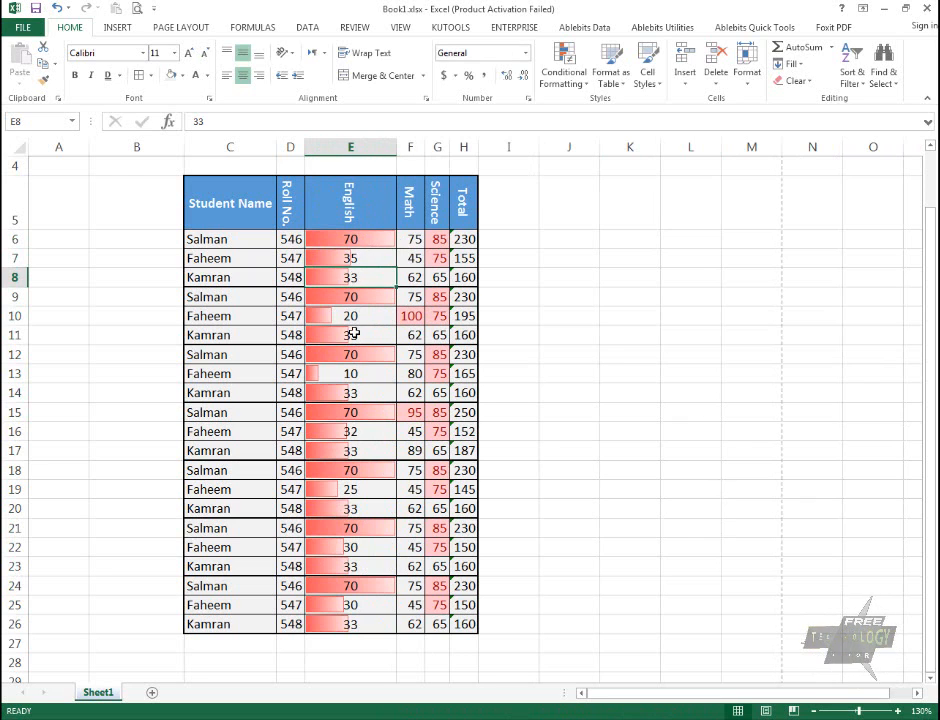
{"action": "left_click", "coordinate": [369, 298]}
{"action": "type", "text": "1"}
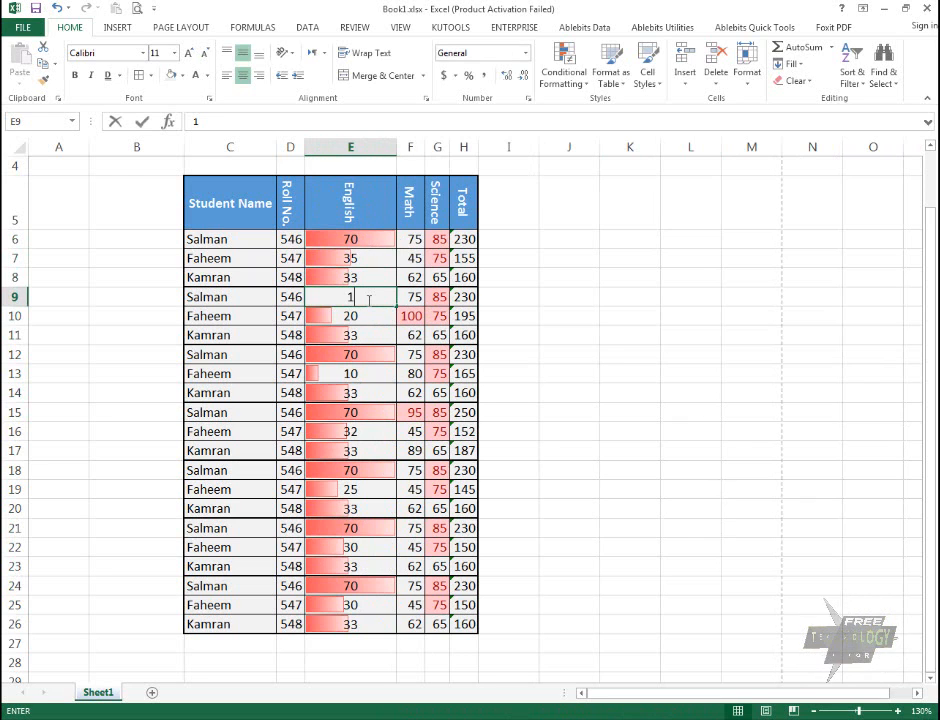
{"action": "type", "text": "00"}
{"action": "key", "text": "Return"}
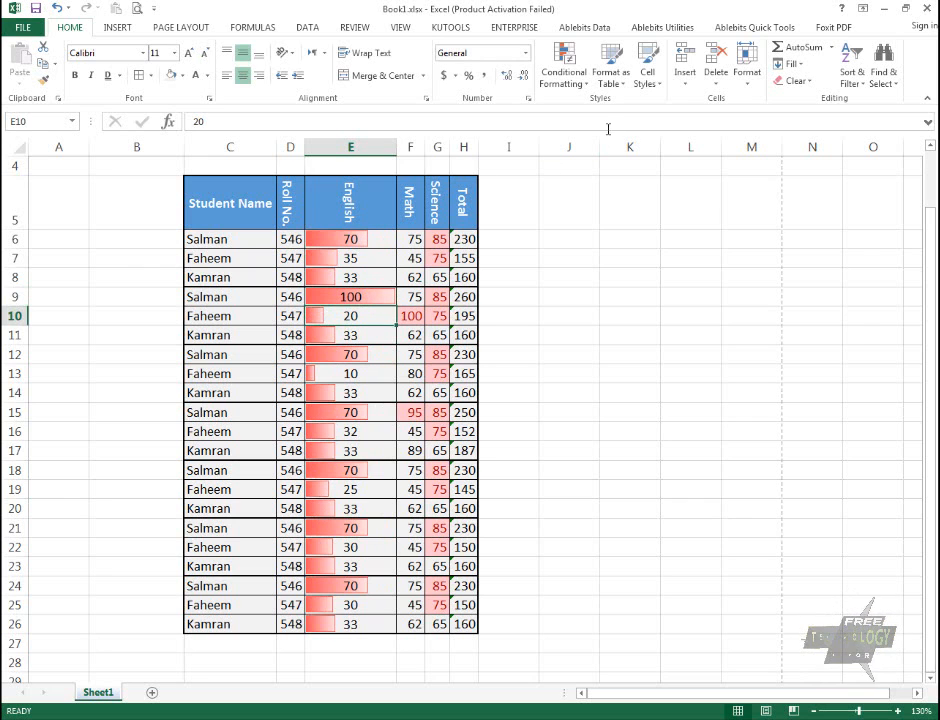
{"action": "left_click", "coordinate": [564, 68]}
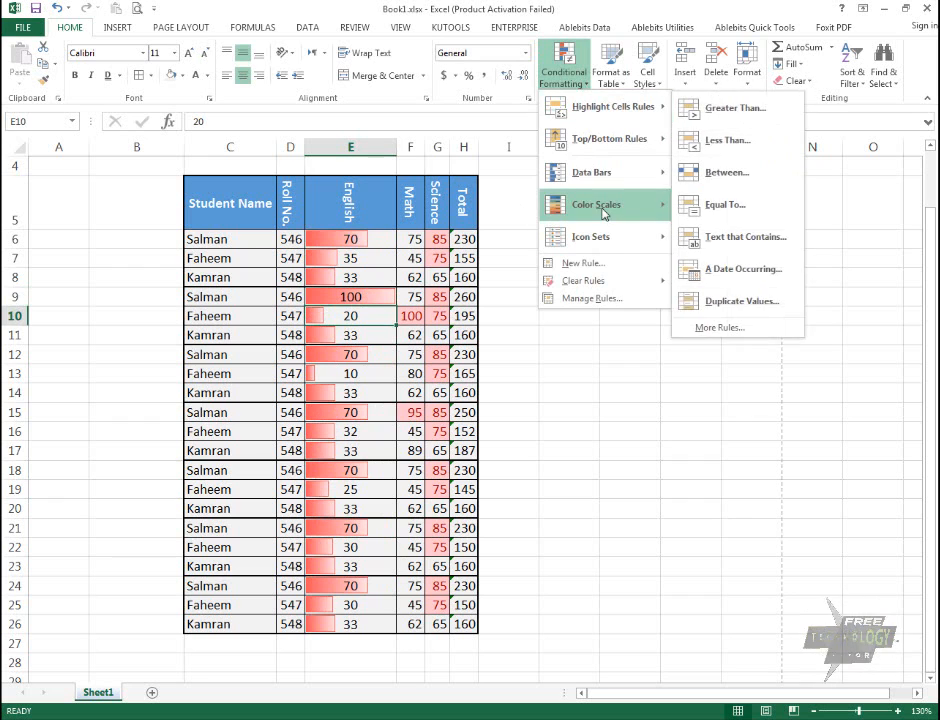
{"action": "mouse_move", "coordinate": [605, 211]}
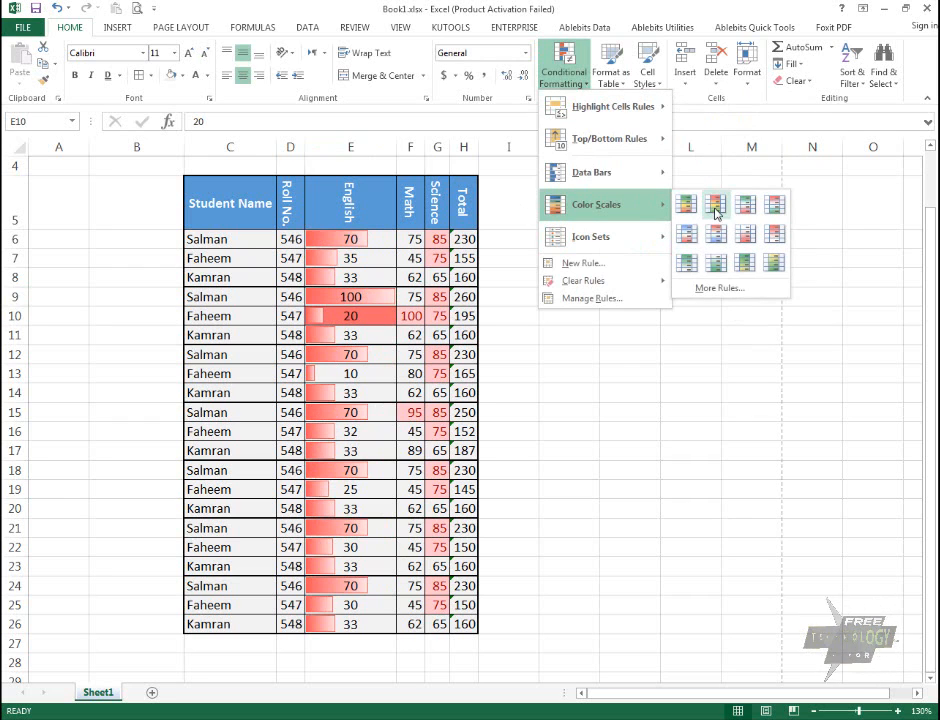
{"action": "left_click", "coordinate": [331, 236]}
{"action": "left_click", "coordinate": [331, 236]}
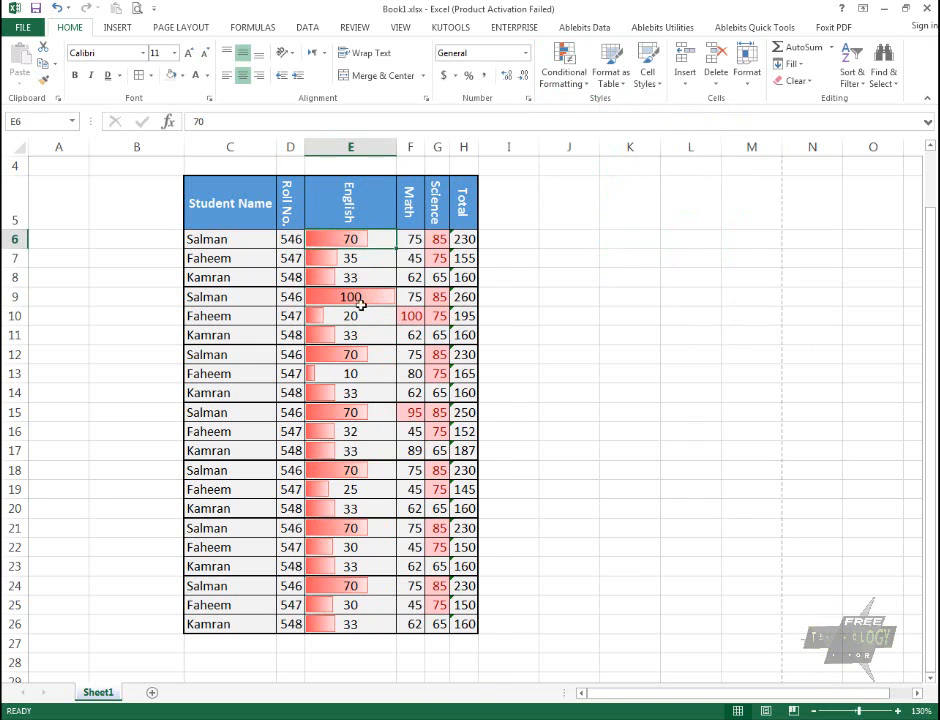
Clear the conditional formatting rules from the marks in E6:G26 and autofit the English column to its contents
{"action": "left_click_drag", "start_coordinate": [360, 305], "coordinate": [425, 633]}
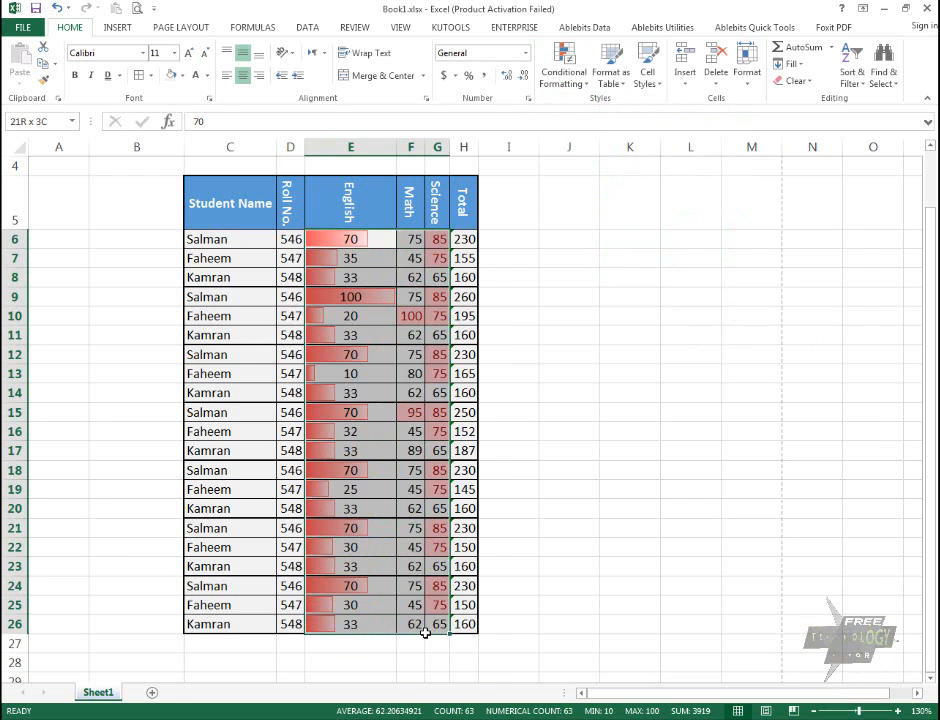
{"action": "left_click", "coordinate": [563, 66]}
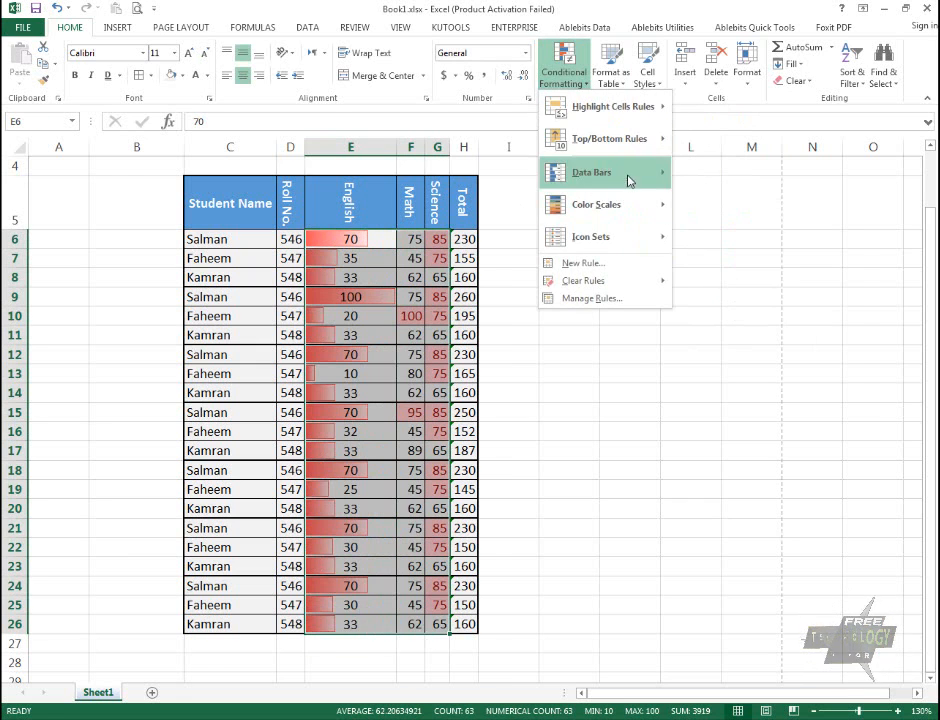
{"action": "mouse_move", "coordinate": [630, 180]}
{"action": "mouse_move", "coordinate": [670, 214]}
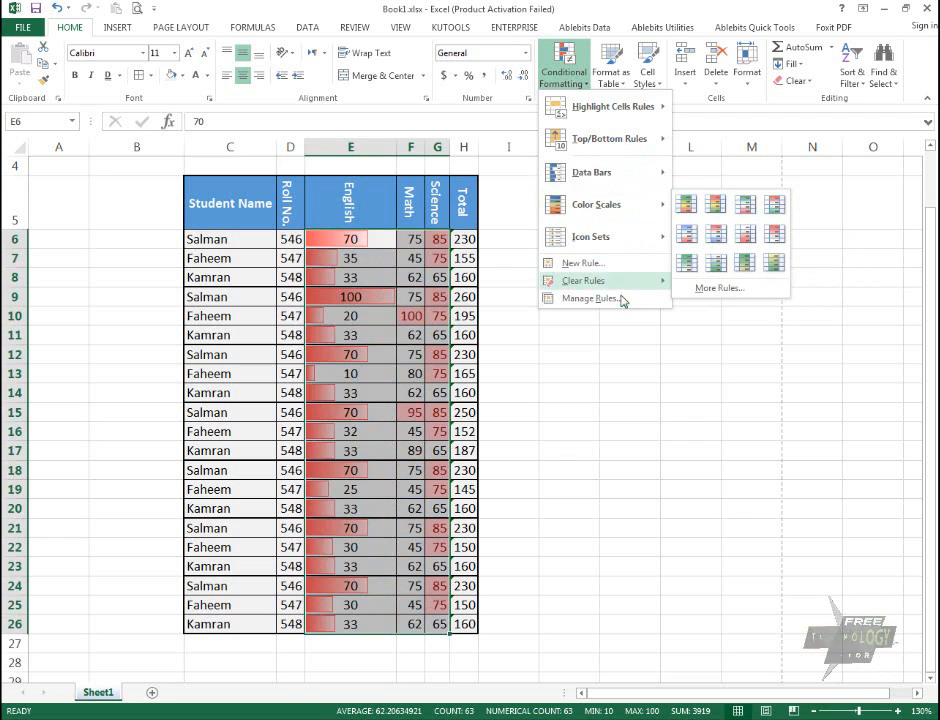
{"action": "mouse_move", "coordinate": [618, 290]}
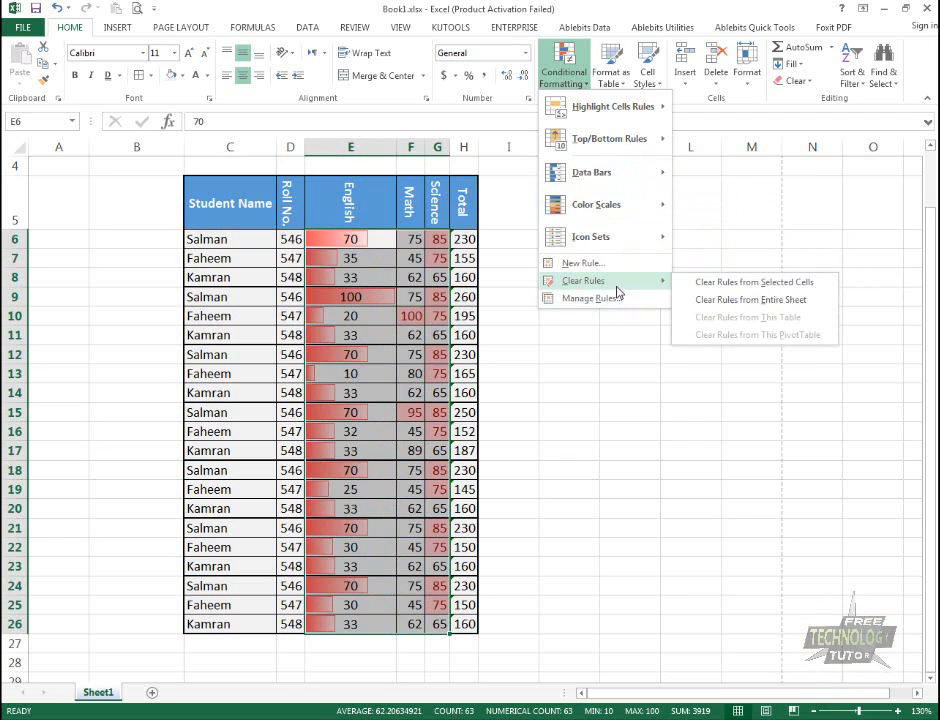
{"action": "left_click", "coordinate": [712, 284]}
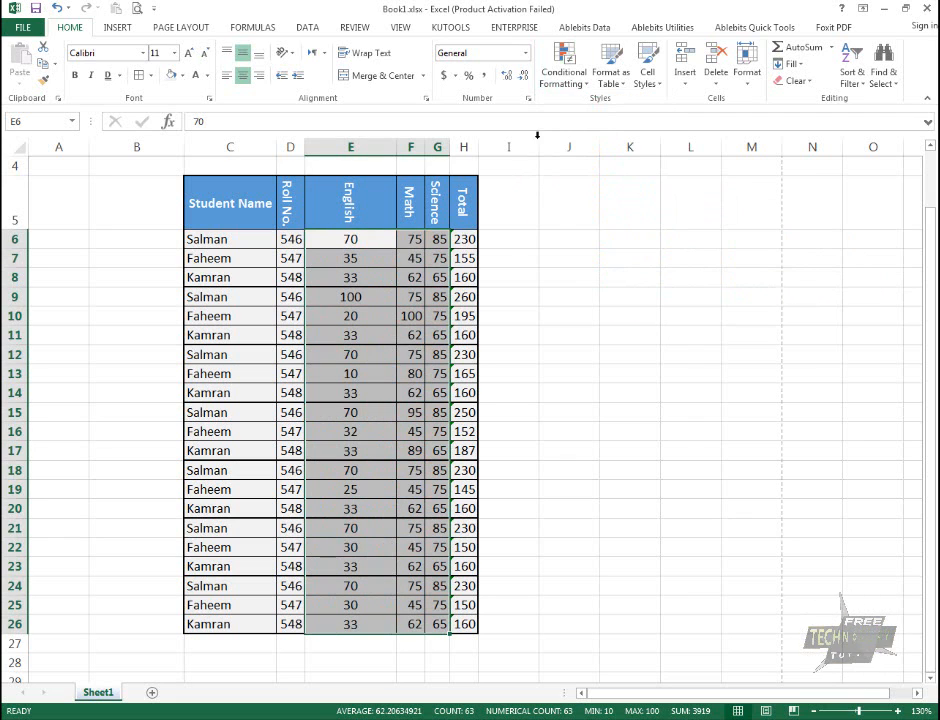
{"action": "double_click", "coordinate": [398, 149]}
Preview the color scales on the marks in E6:G26 and apply the 3 Arrows (Colored) icon set to them
{"action": "left_click", "coordinate": [578, 82]}
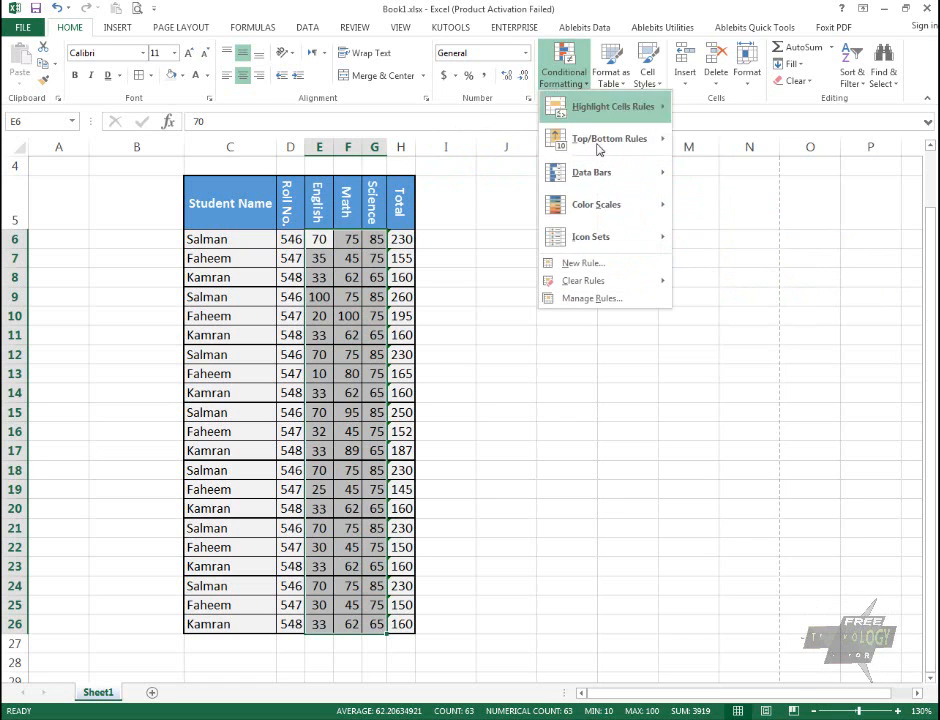
{"action": "mouse_move", "coordinate": [640, 210]}
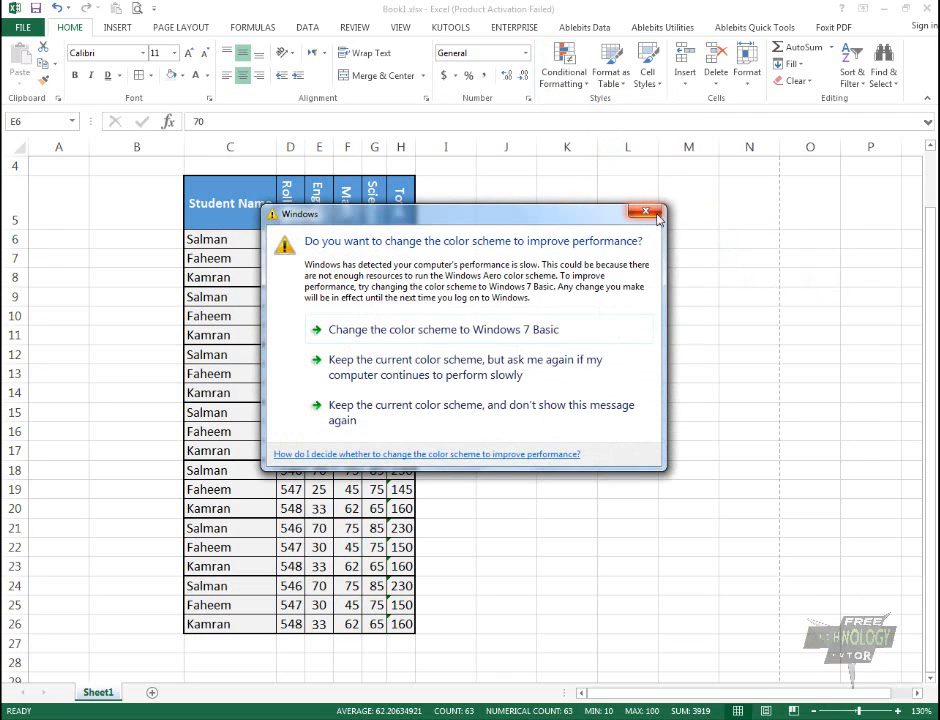
{"action": "left_click", "coordinate": [655, 212]}
{"action": "left_click", "coordinate": [563, 65]}
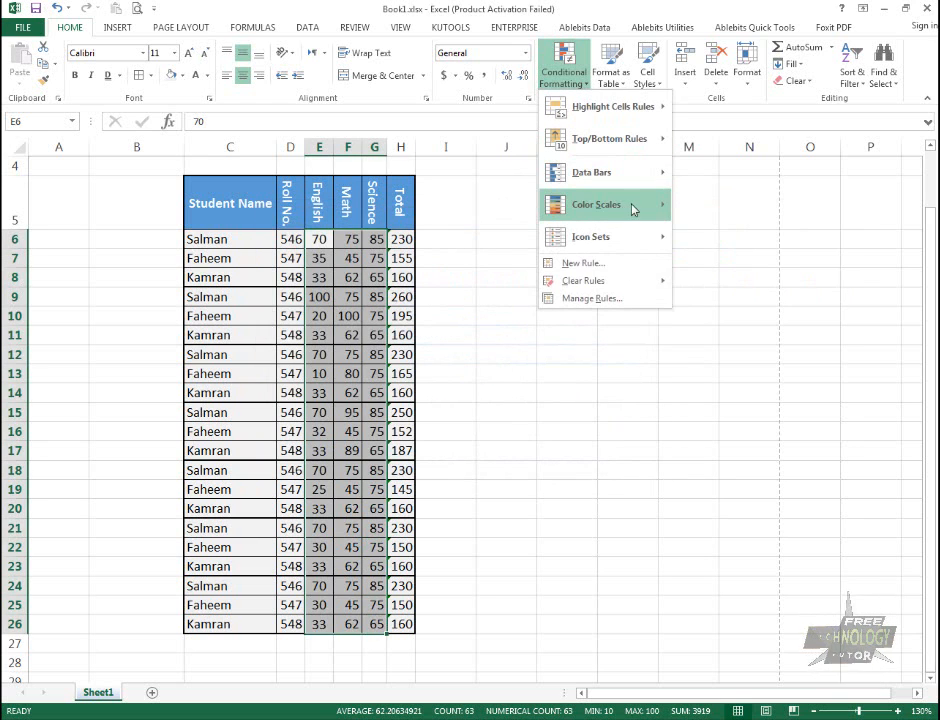
{"action": "mouse_move", "coordinate": [630, 205]}
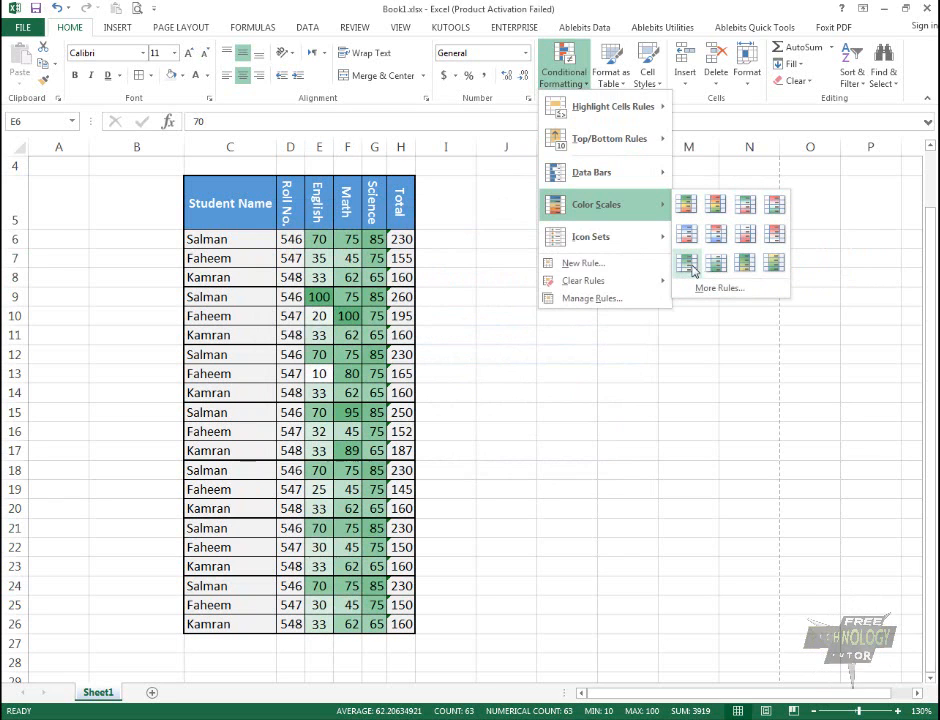
{"action": "mouse_move", "coordinate": [634, 236]}
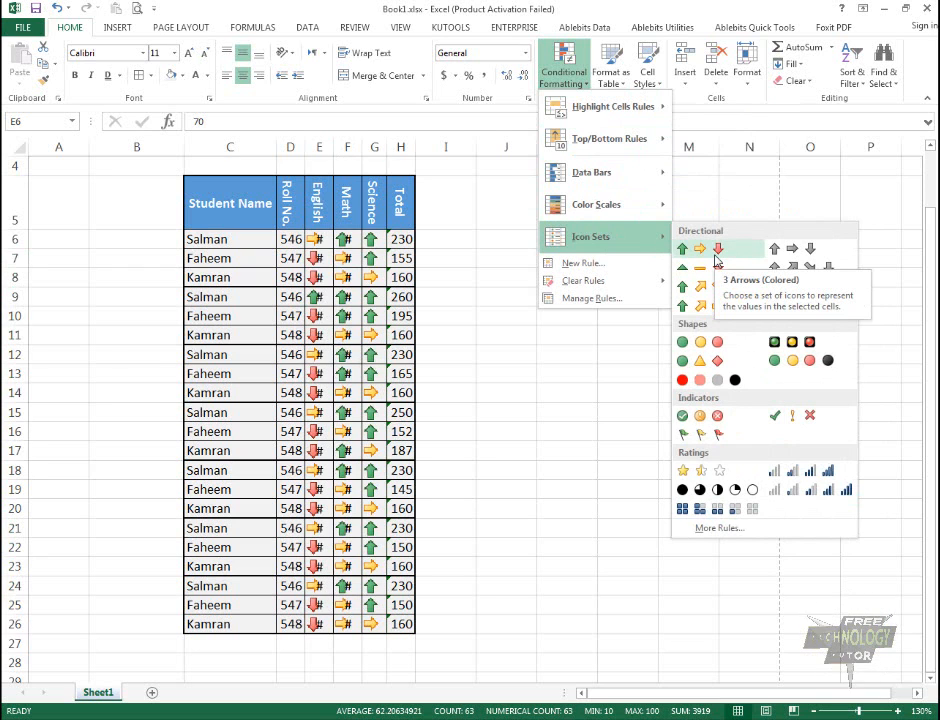
{"action": "left_click", "coordinate": [716, 260]}
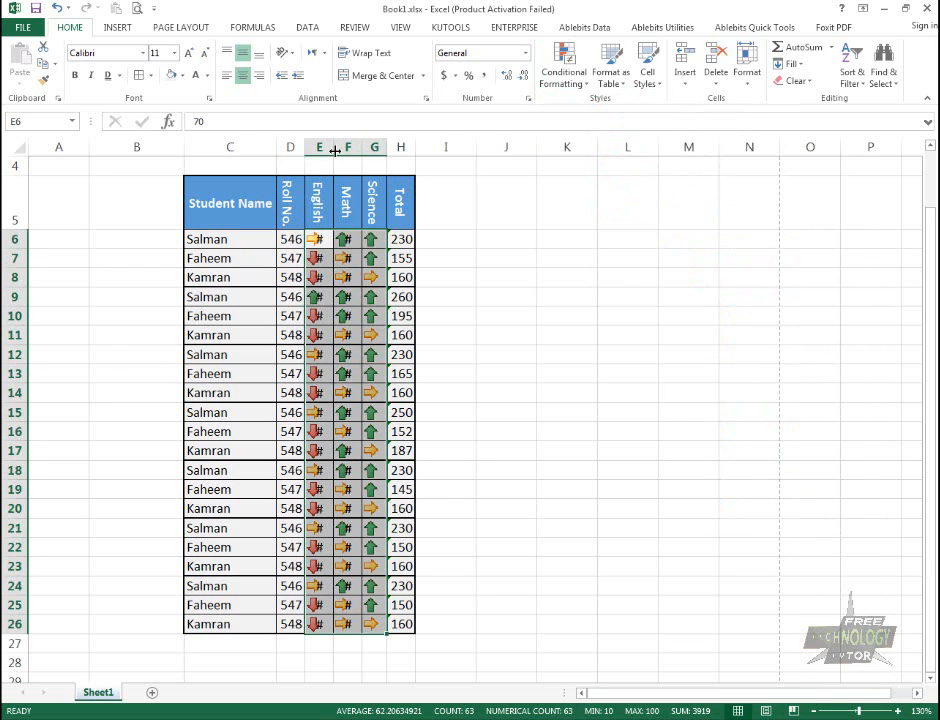
Autofit the English, Math and Science columns so the marks fit beside their arrow icons
{"action": "double_click", "coordinate": [334, 147]}
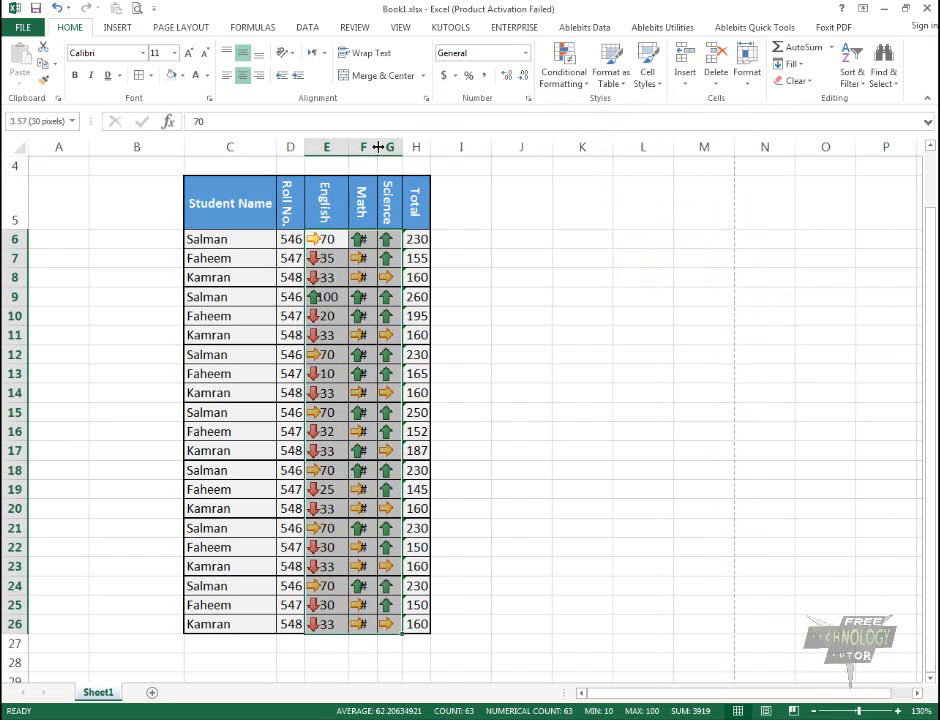
{"action": "double_click", "coordinate": [377, 147]}
{"action": "double_click", "coordinate": [418, 147]}
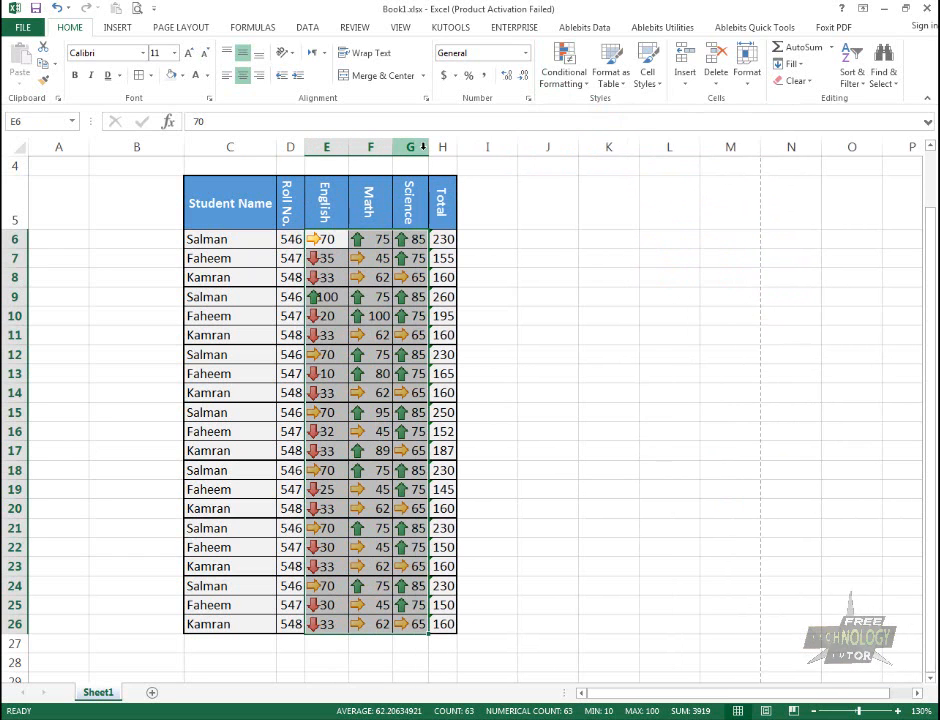
Review the rule types available for a new formatting rule, without creating one
{"action": "left_click", "coordinate": [564, 72]}
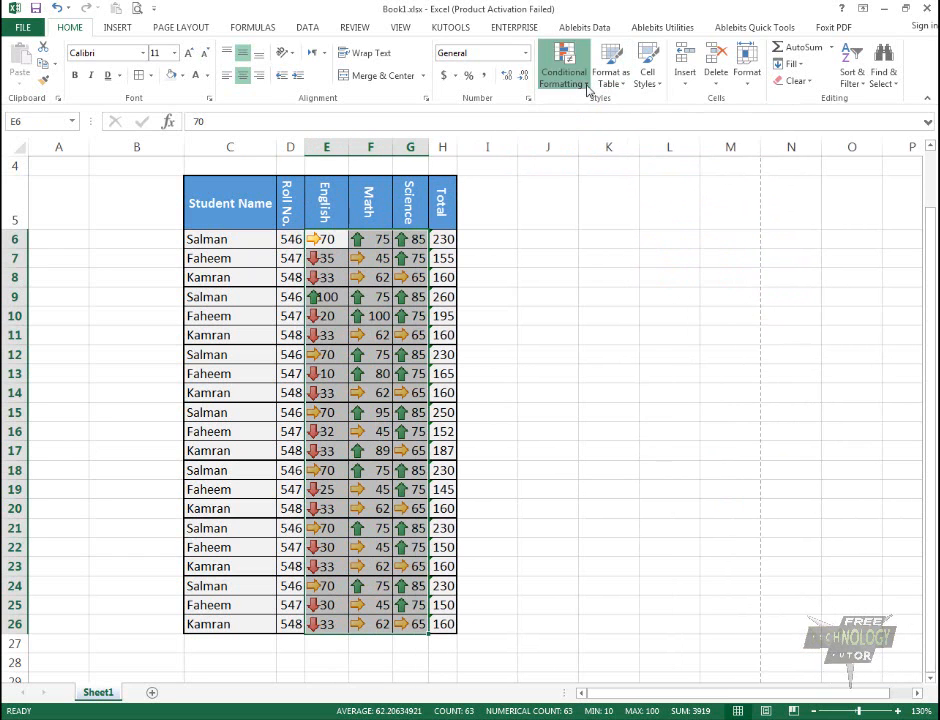
{"action": "mouse_move", "coordinate": [638, 249]}
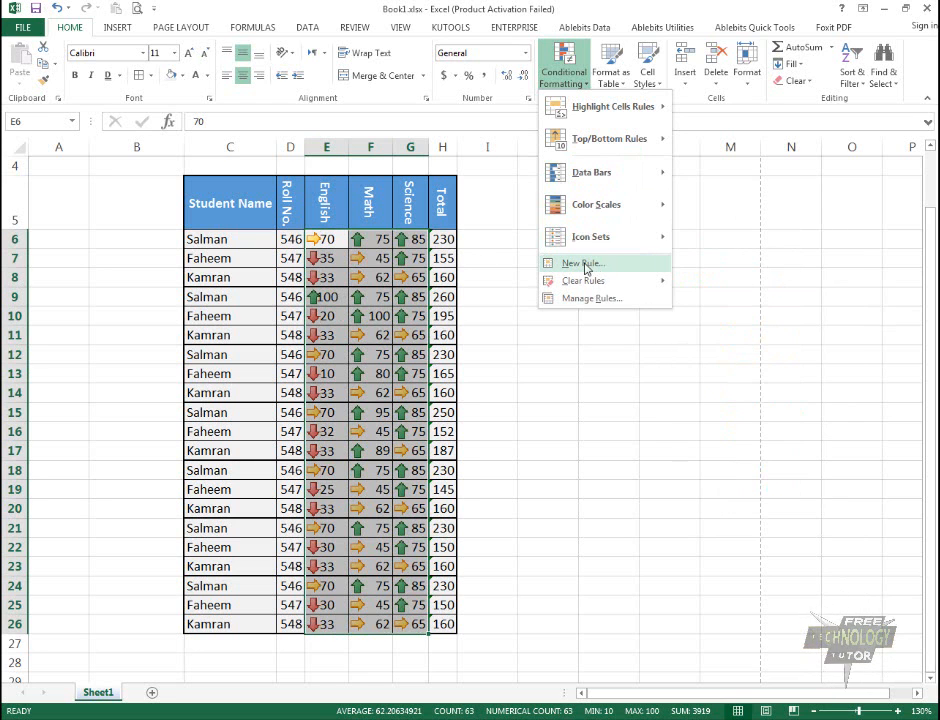
{"action": "left_click", "coordinate": [615, 264]}
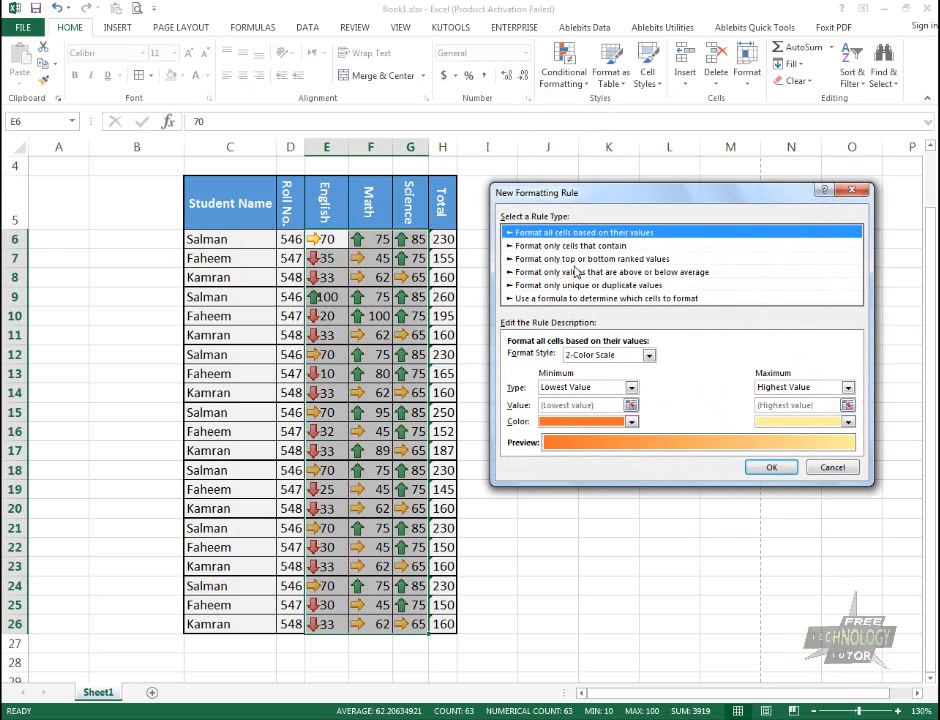
{"action": "left_click", "coordinate": [833, 468]}
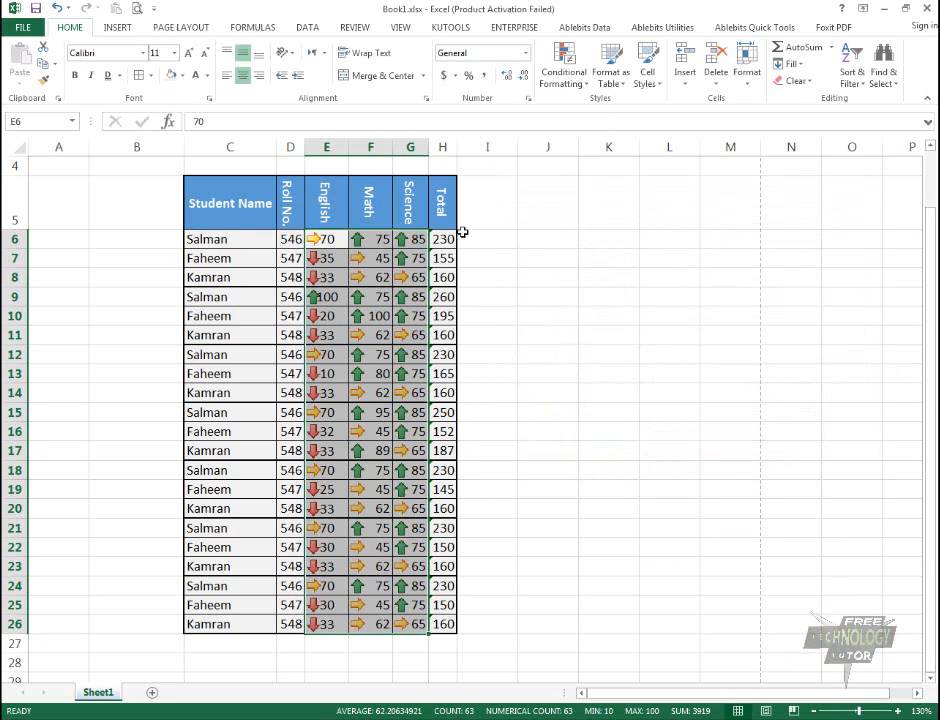
Clear the icon set rule from the English, Math and Science marks and deselect the range
{"action": "left_click", "coordinate": [563, 68]}
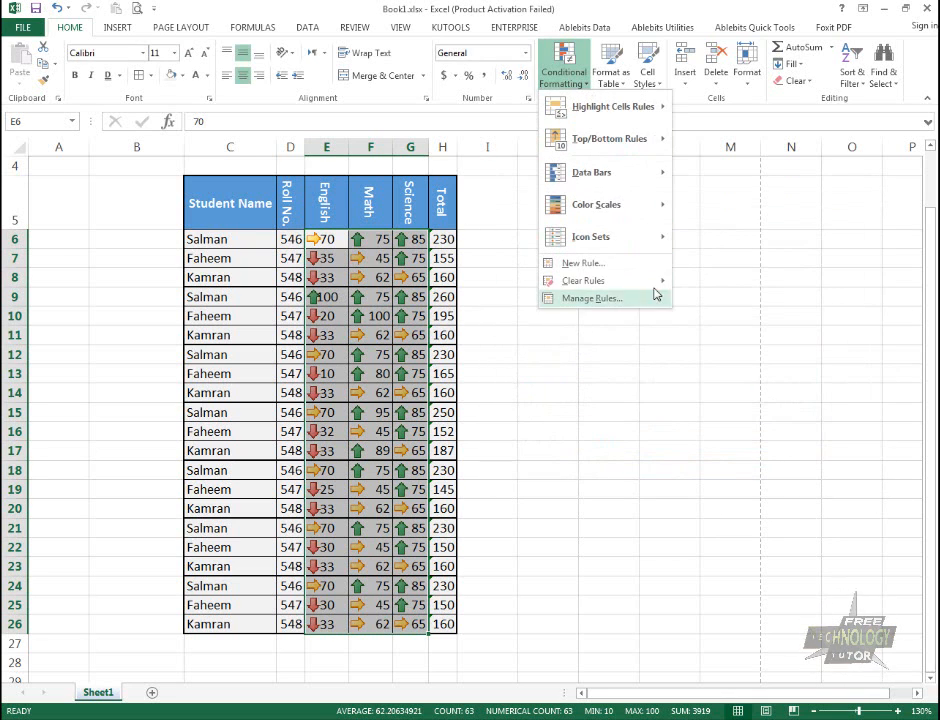
{"action": "mouse_move", "coordinate": [625, 281]}
{"action": "left_click", "coordinate": [733, 291]}
{"action": "left_click", "coordinate": [546, 376]}
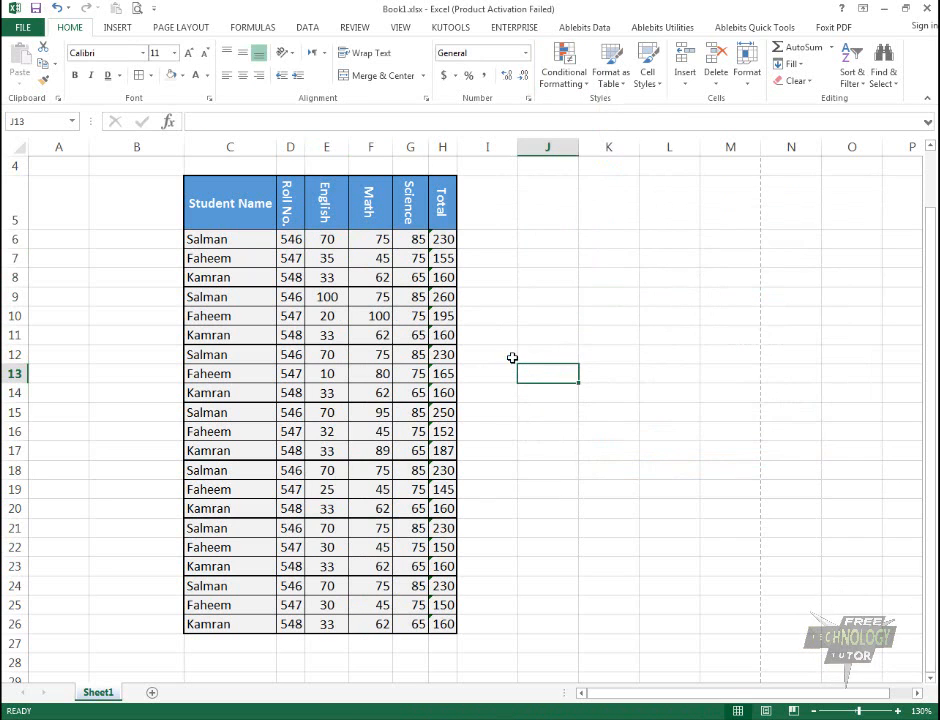
Autofit the English and Math columns to their plain marks
{"action": "double_click", "coordinate": [348, 150]}
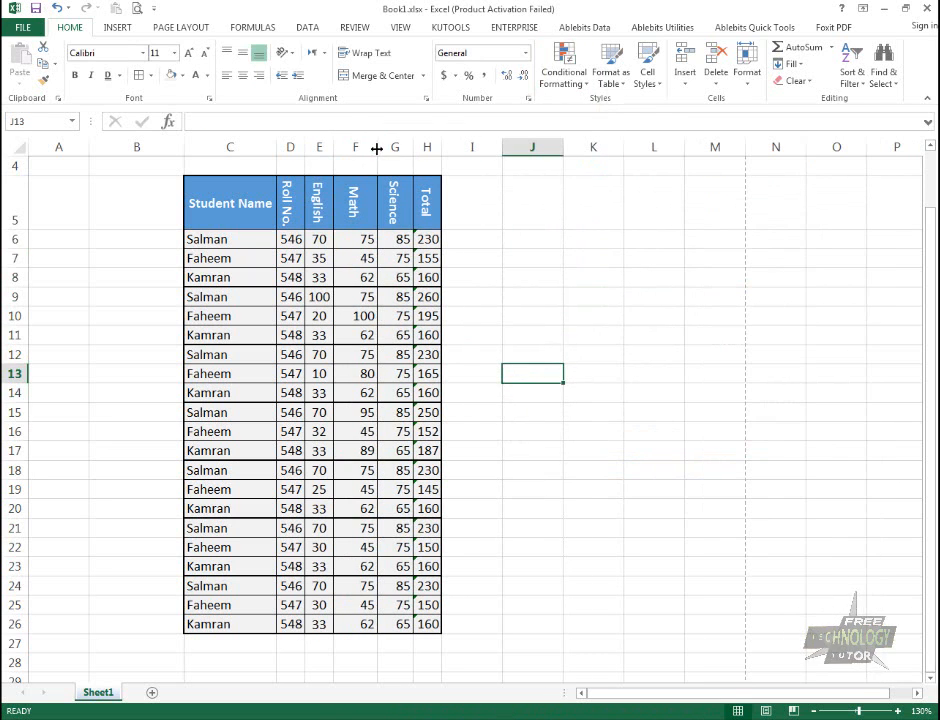
{"action": "double_click", "coordinate": [373, 149]}
{"action": "left_click", "coordinate": [478, 262]}
{"action": "left_click", "coordinate": [545, 390]}
{"action": "scroll", "coordinate": [552, 392], "scroll_direction": "up", "scroll_amount": 1}
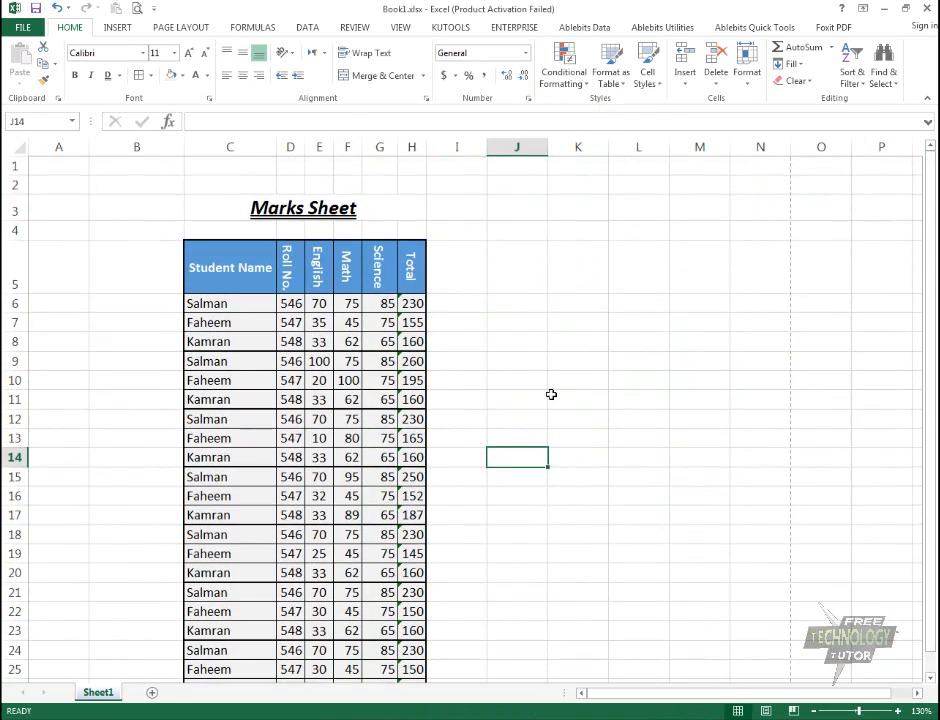
{"action": "scroll", "coordinate": [552, 392], "scroll_direction": "down", "scroll_amount": 4}
{"action": "scroll", "coordinate": [551, 394], "scroll_direction": "up", "scroll_amount": 3}
{"action": "scroll", "coordinate": [551, 394], "scroll_direction": "up", "scroll_amount": 1}
{"action": "scroll", "coordinate": [551, 394], "scroll_direction": "down", "scroll_amount": 1}
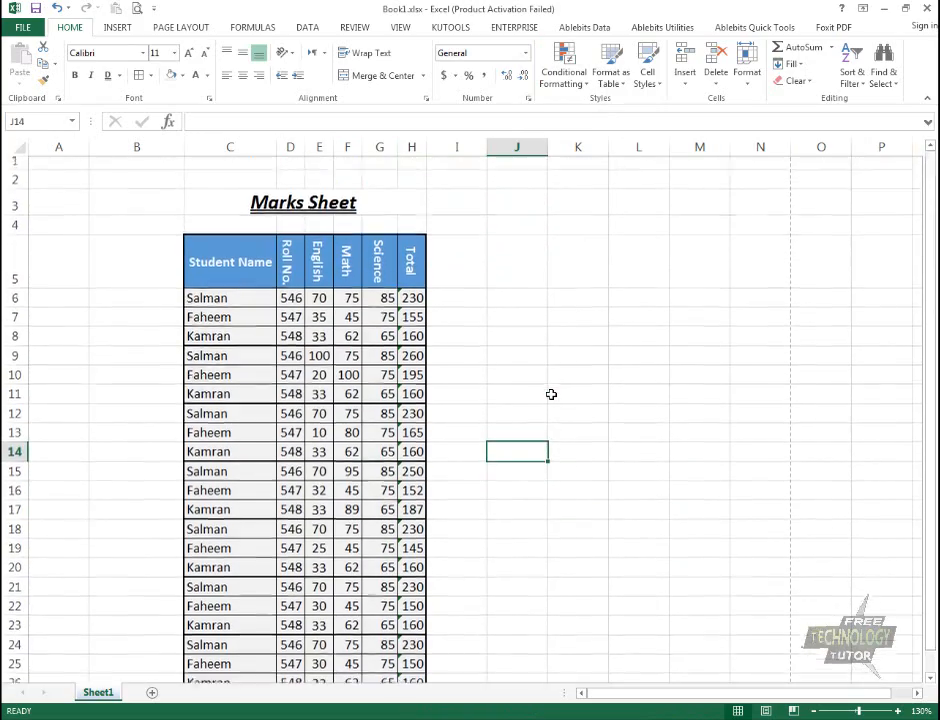